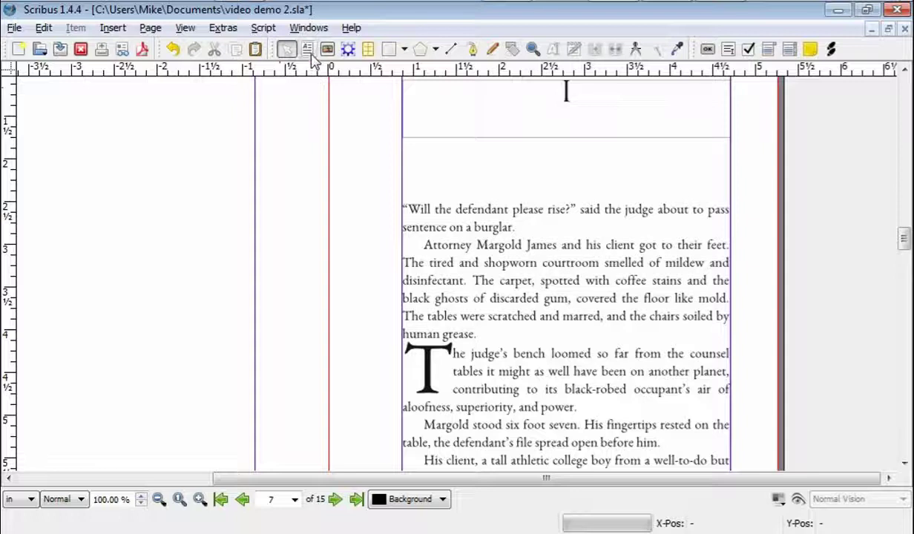
- Draw a text frame about 0.88 in square over the opening paragraph's start and make text flow around its bounding box
left_click(310, 53)
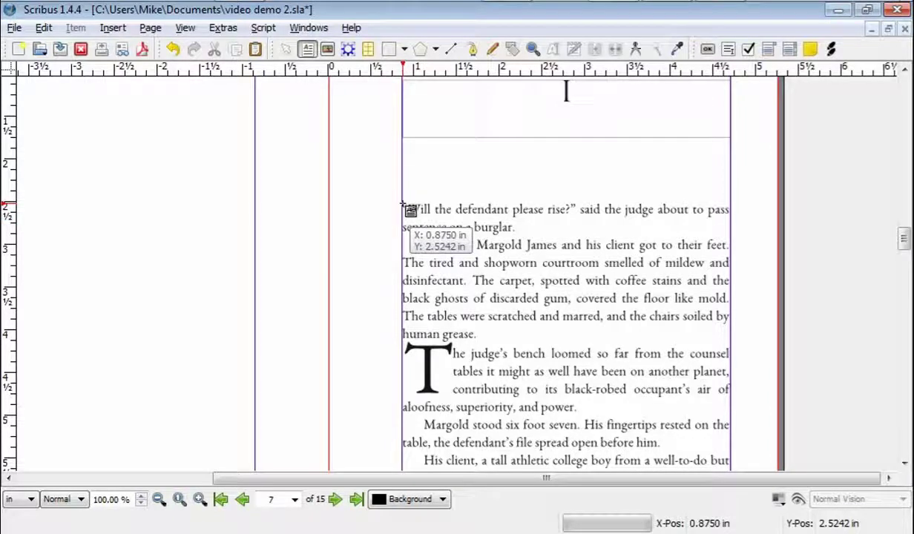
left_click_drag(403, 205, 480, 280)
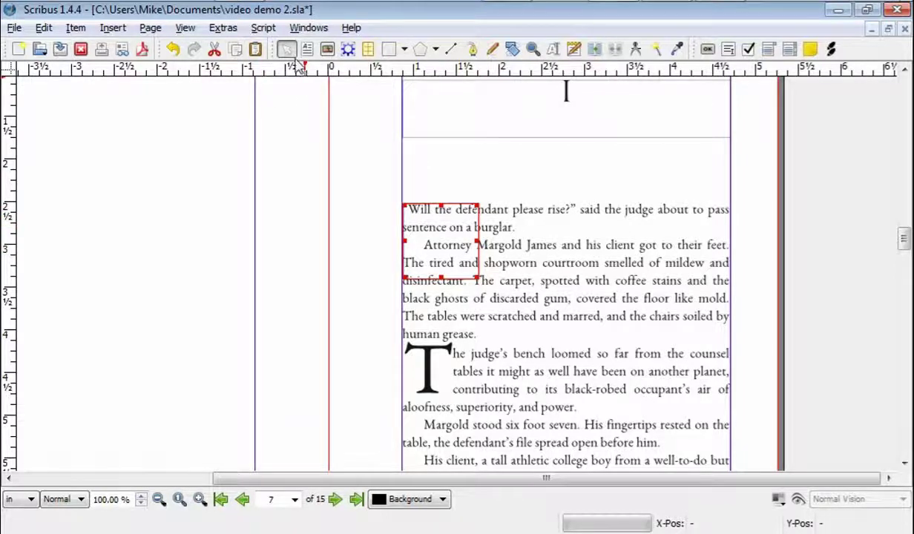
key("F2")
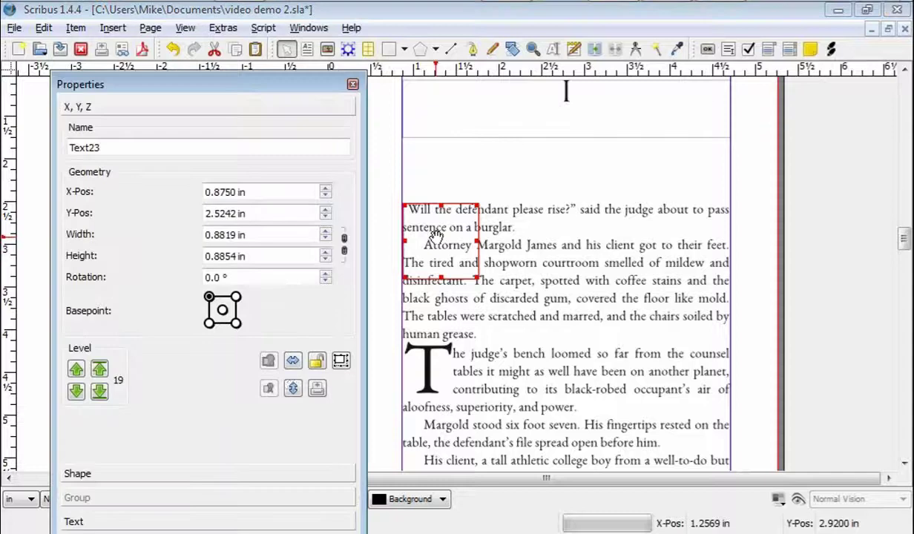
left_click(82, 473)
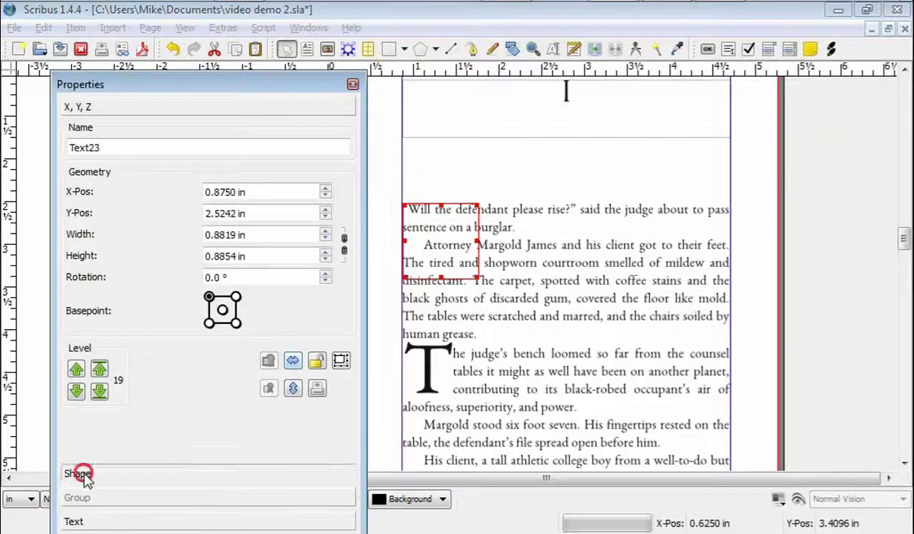
left_click(145, 275)
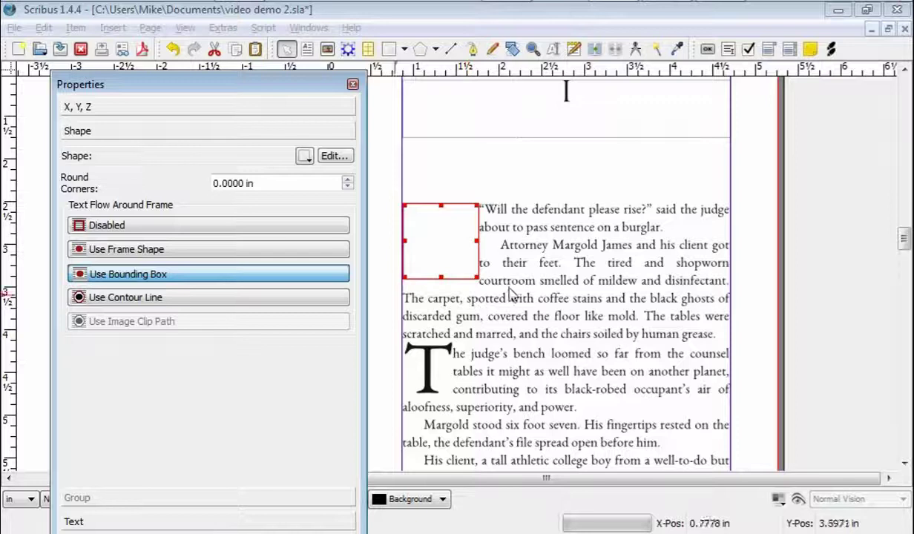
left_click(353, 86)
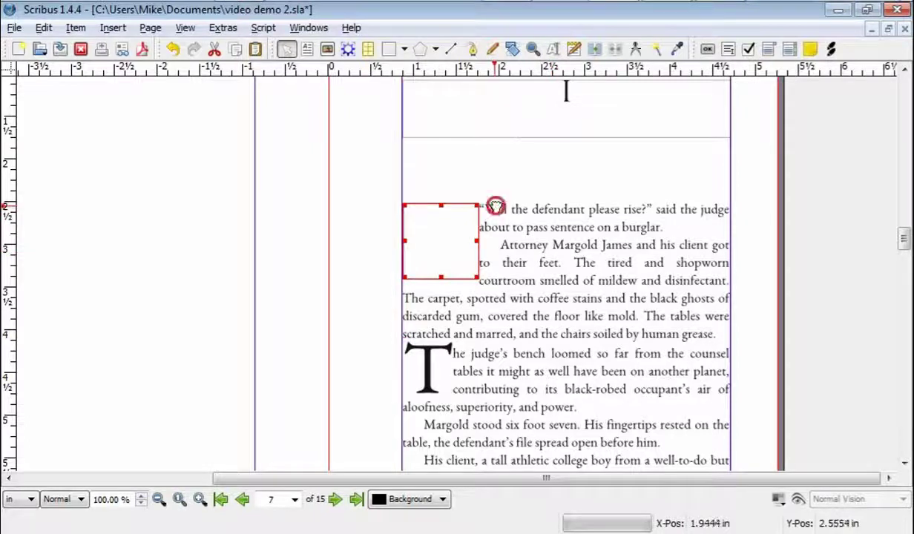
- Cut the opening quotation mark and the W from the start of the first paragraph
left_click(493, 209)
double_click(506, 213)
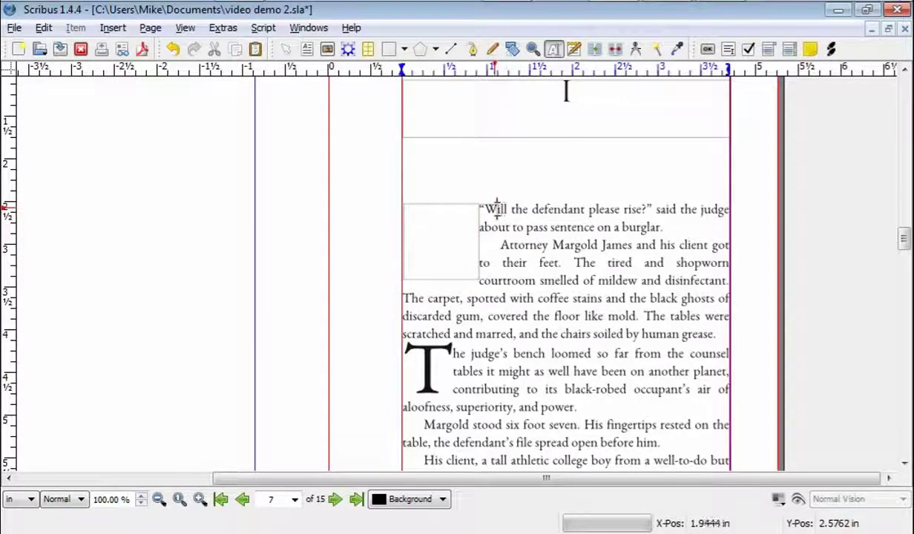
left_click_drag(496, 209, 481, 210)
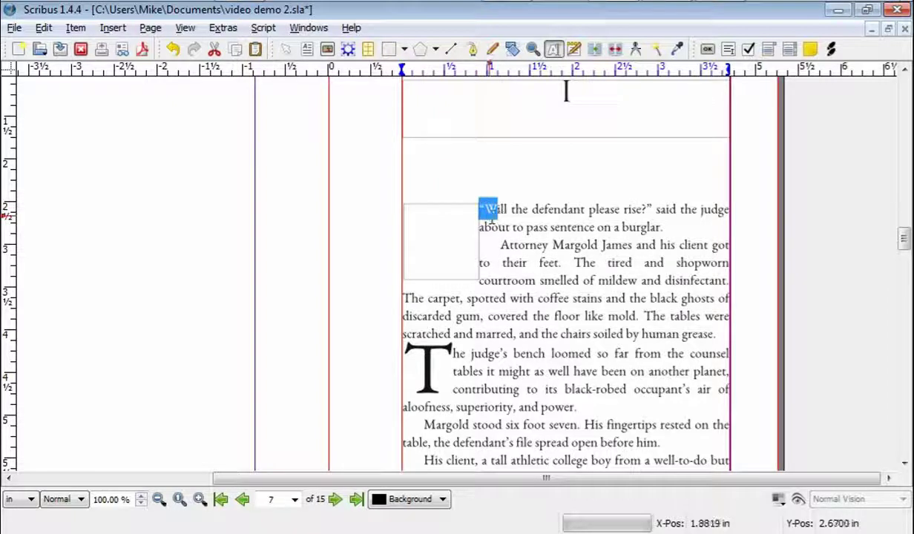
right_click(492, 212)
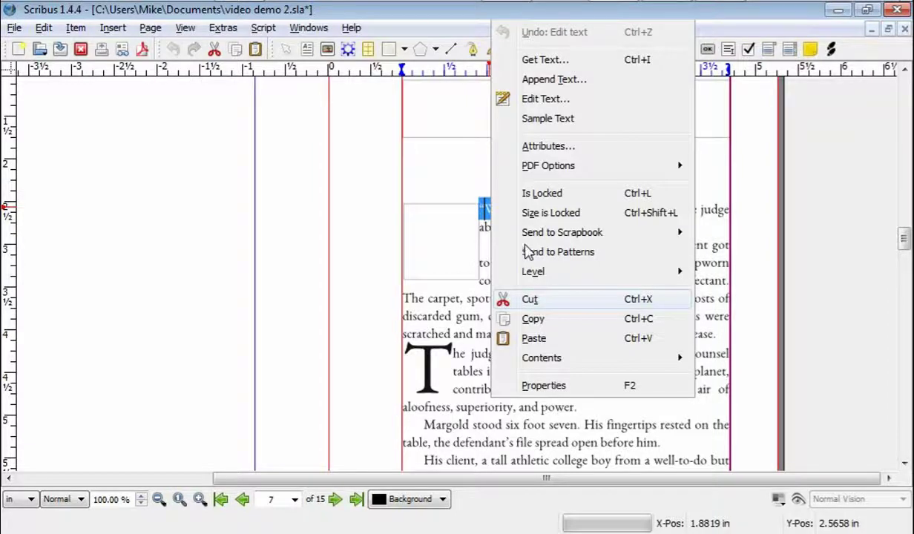
left_click(530, 299)
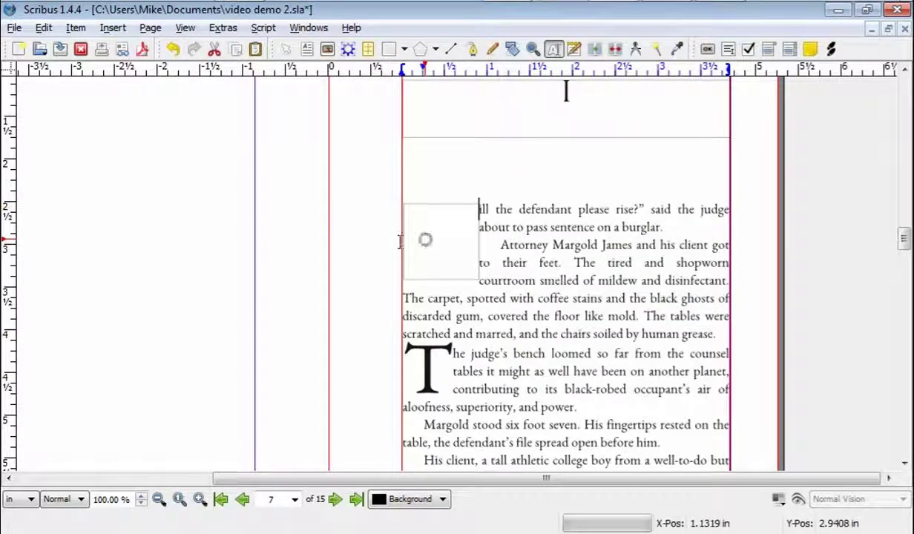
- Place the opening quotation mark and W inside the new small text frame
key("Escape")
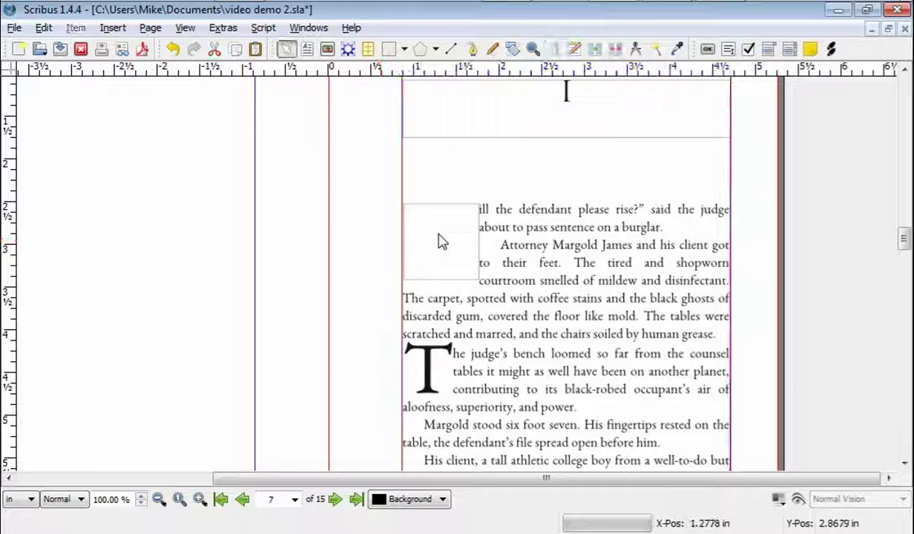
left_click(355, 254)
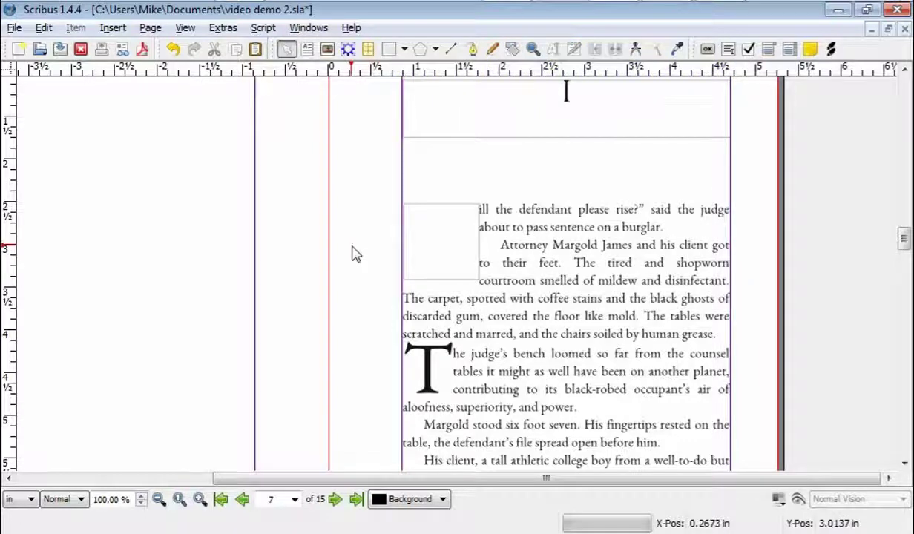
left_click(432, 240)
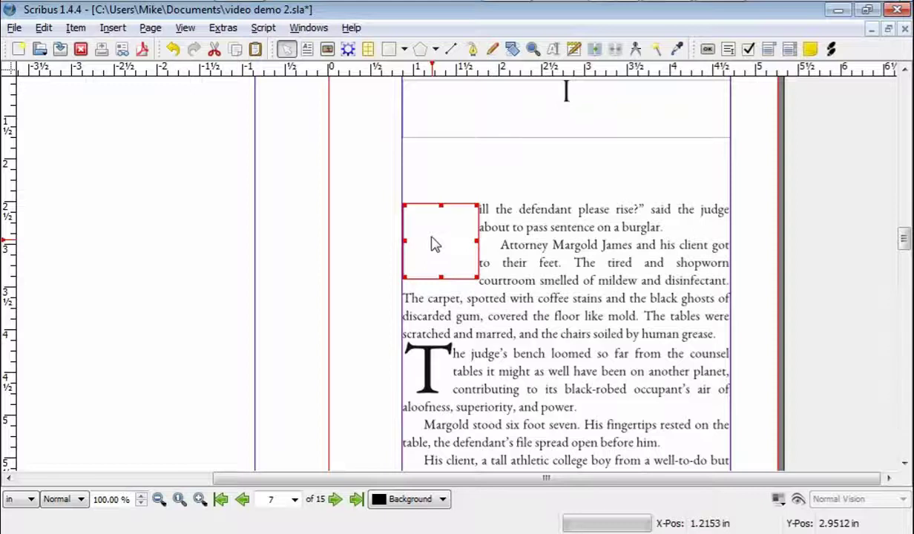
double_click(433, 236)
right_click(432, 239)
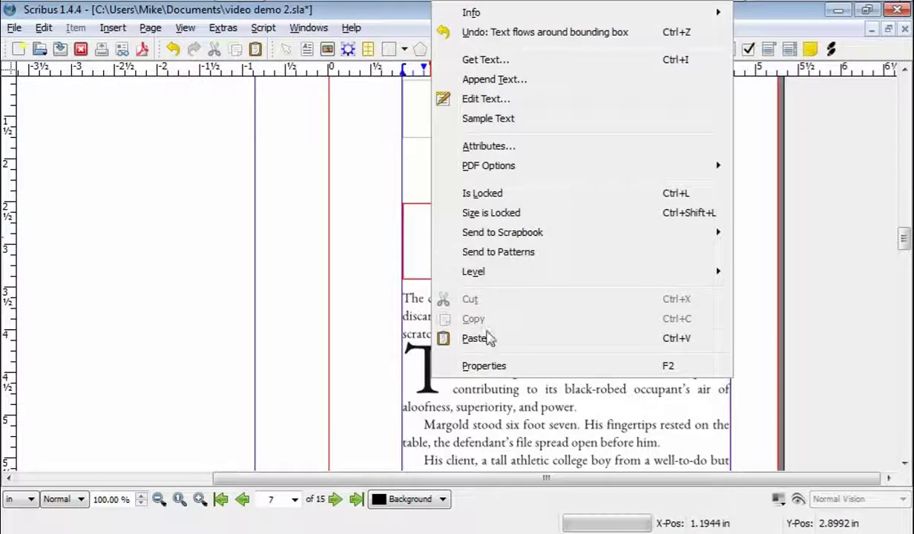
key("Escape")
type("\"W")
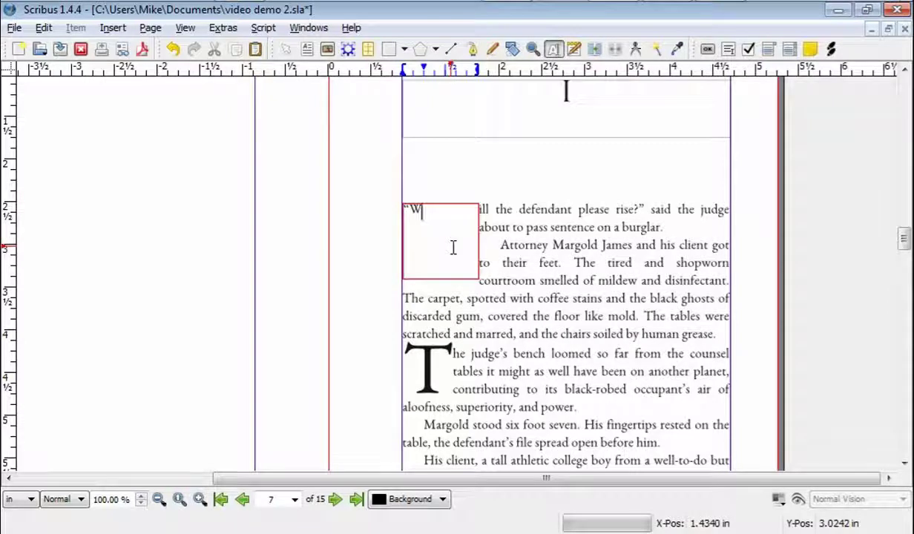
- Delete the W from the small frame so it holds only the opening quotation mark
left_click(407, 209)
double_click(421, 209)
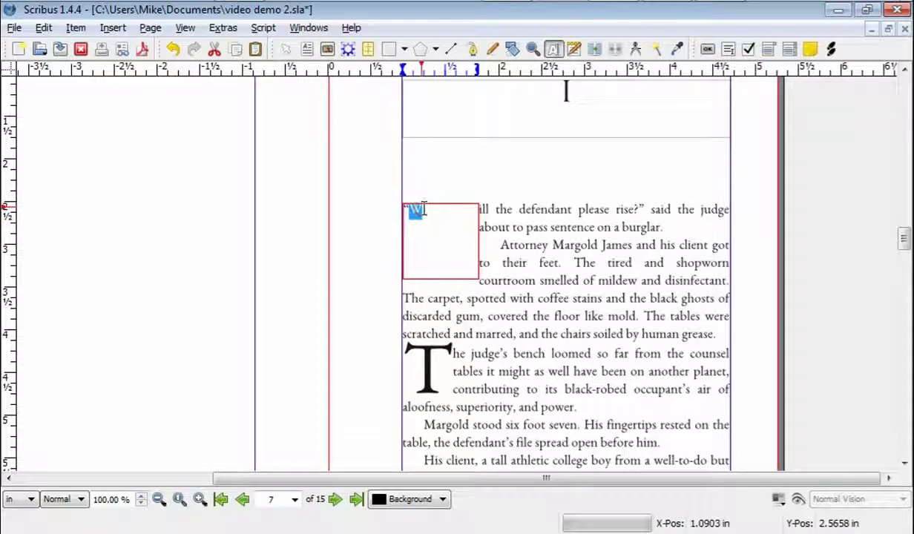
key("Delete")
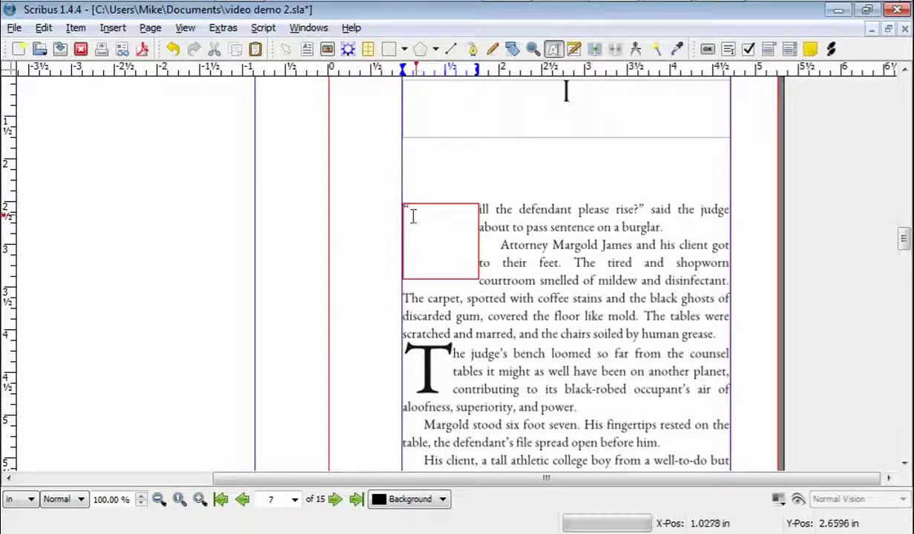
- Apply the Drop Caps paragraph style to the quotation mark in the small frame
key("F2")
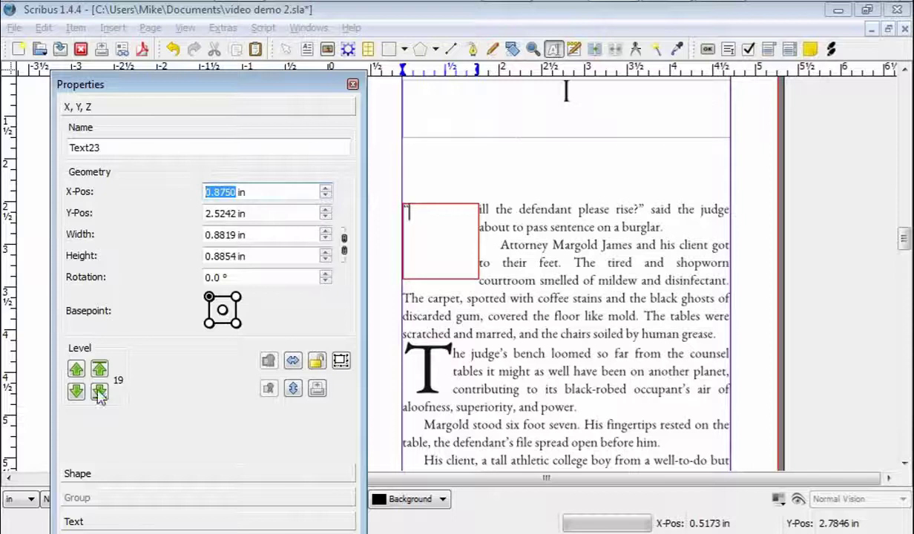
left_click(89, 522)
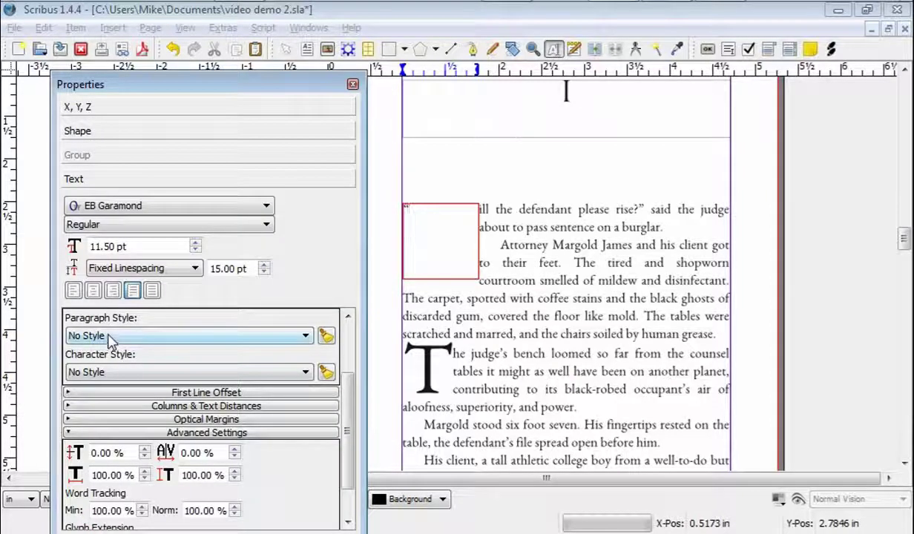
left_click(115, 338)
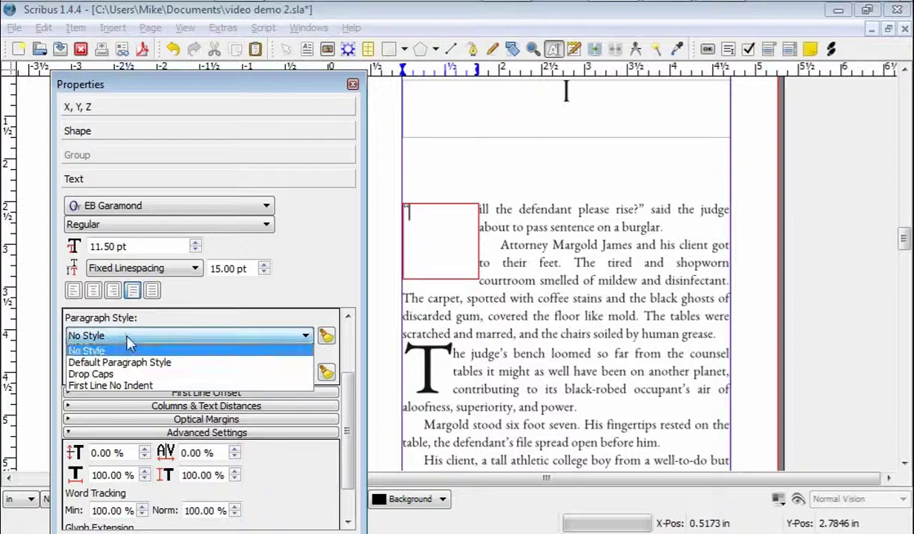
left_click(115, 351)
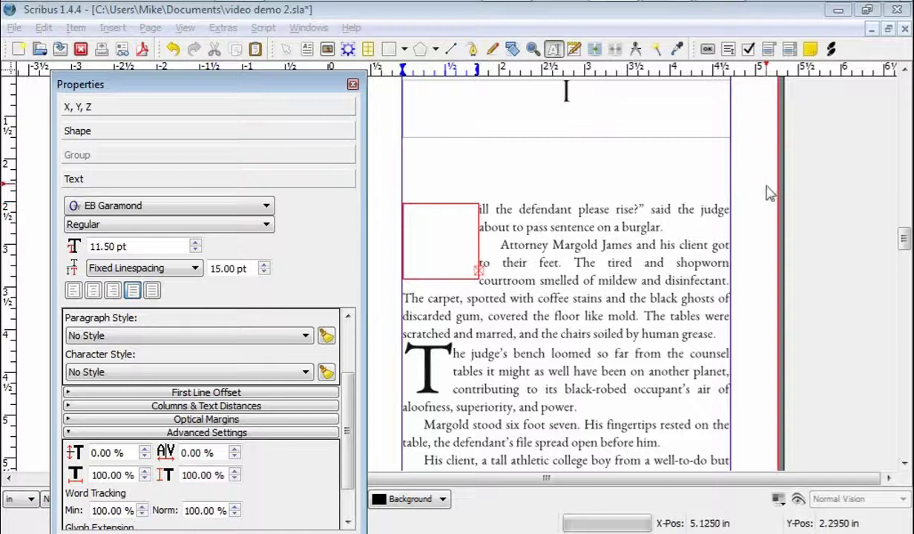
- Enlarge the quotation mark's frame to about 1.04 in wide by 1.06 in high
left_click(452, 241)
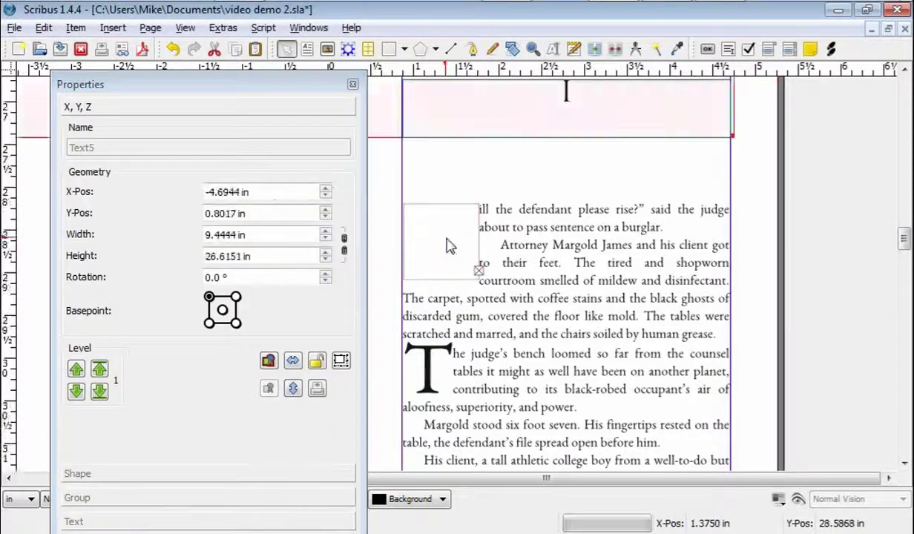
left_click(448, 239)
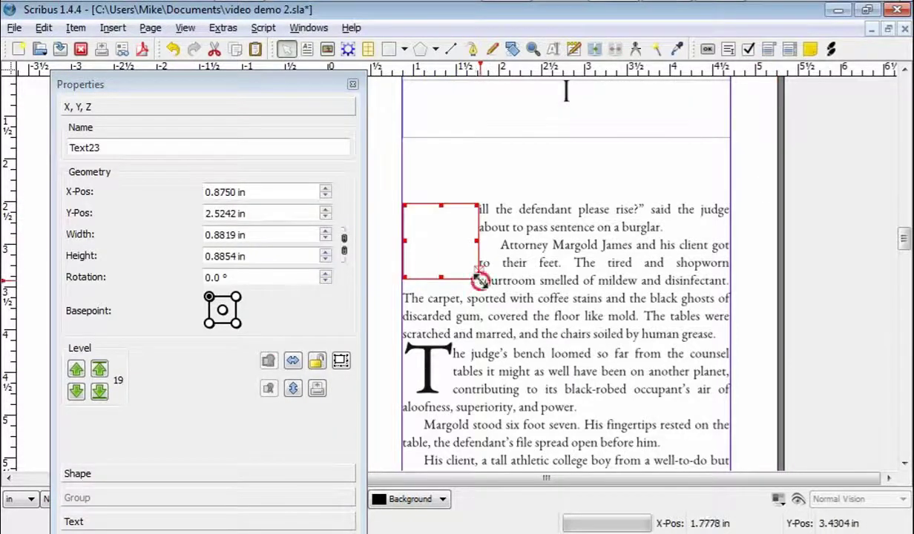
left_click_drag(477, 278, 492, 295)
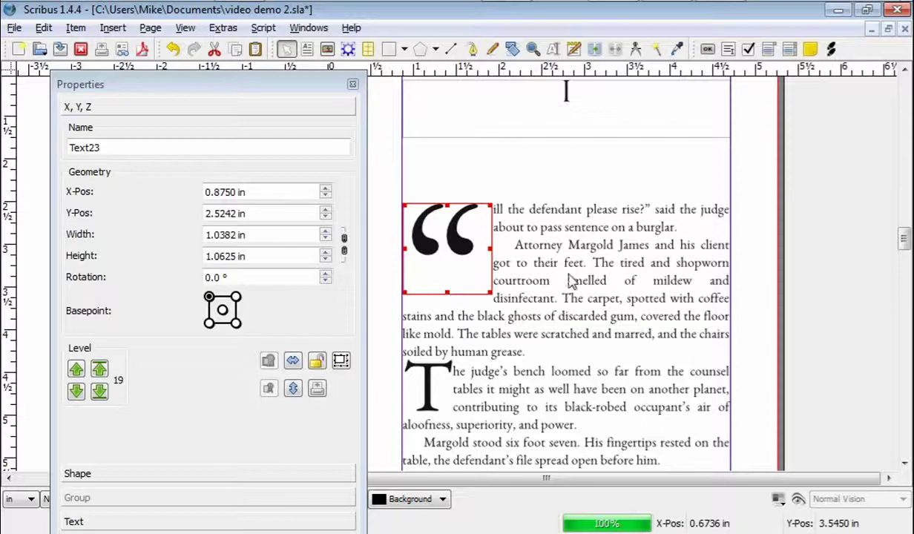
left_click(496, 139)
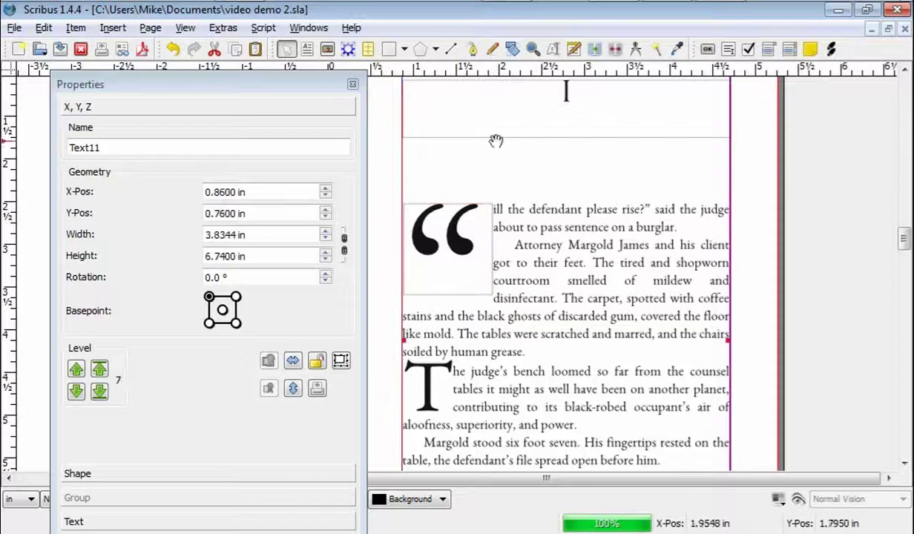
- Draw a second text frame about 1.28 by 1.07 in beside the quotation mark, with text flowing around its bounding box
left_click(308, 50)
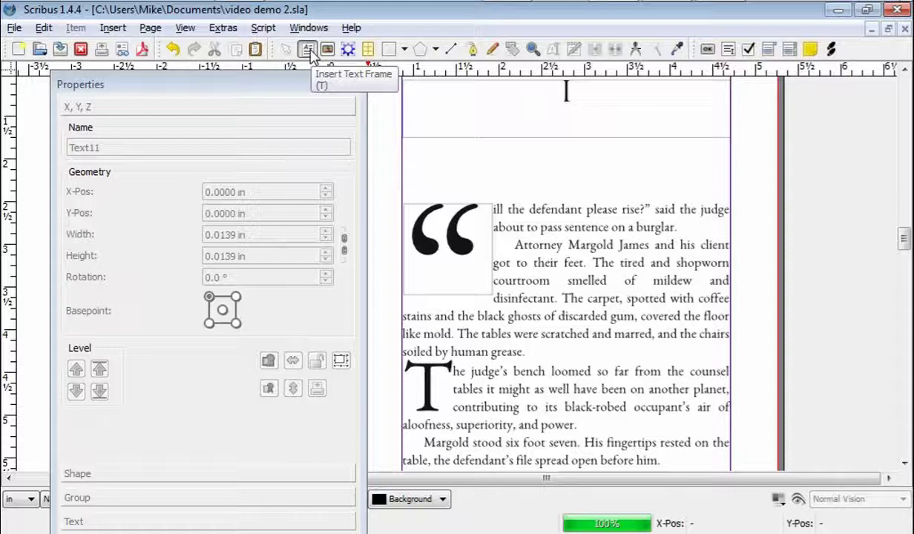
left_click_drag(496, 208, 613, 304)
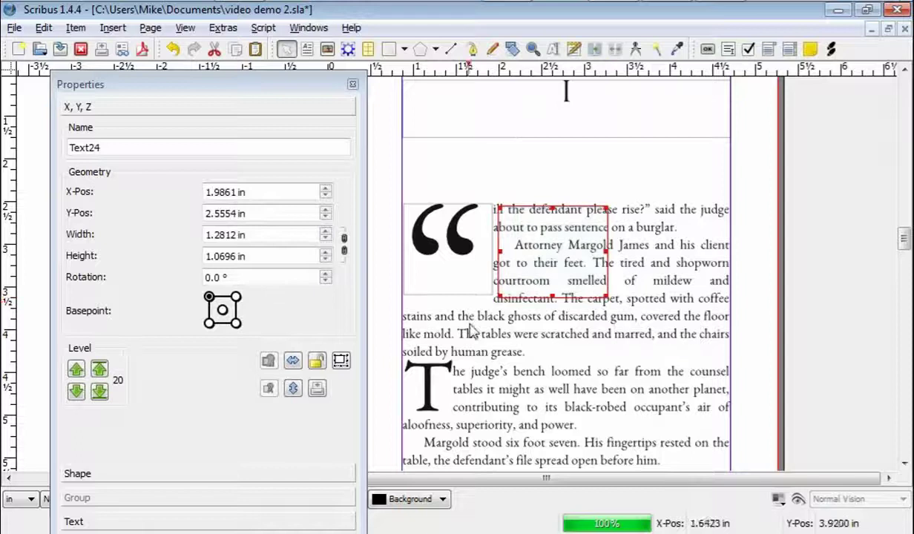
left_click(83, 474)
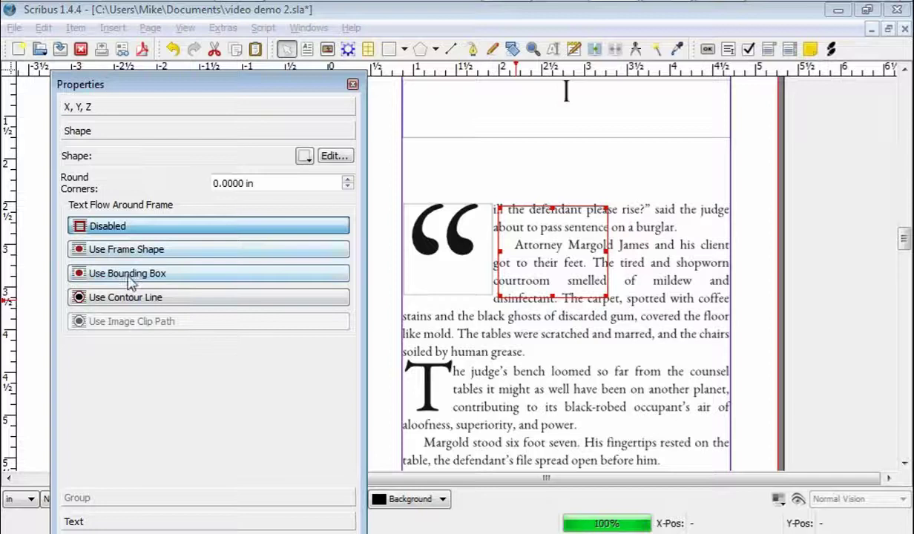
left_click(129, 275)
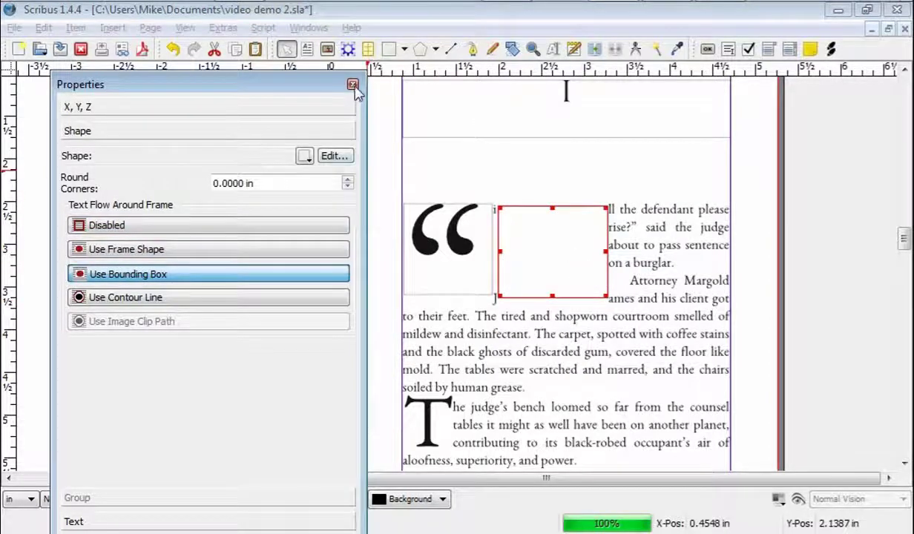
- Enter a W in the second frame and remove its first-line indent so it starts at the frame's edge
left_click(527, 246)
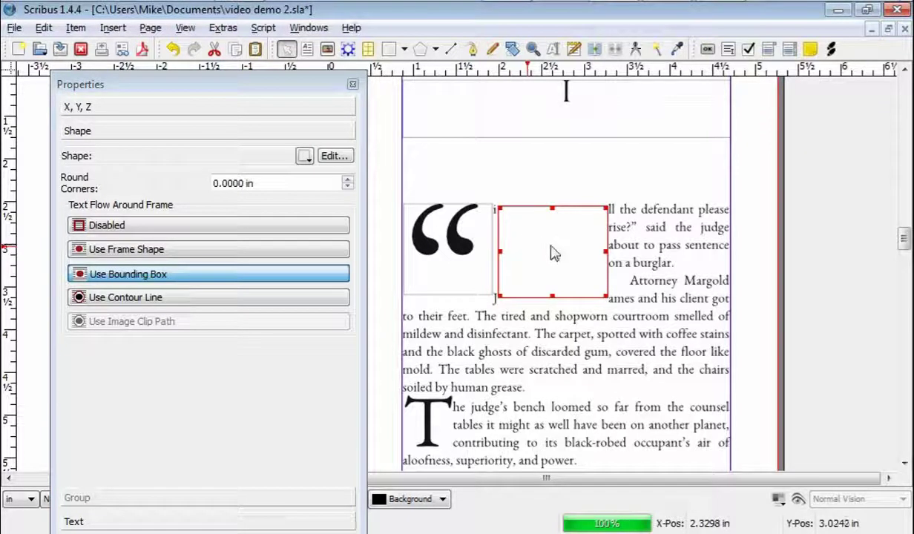
double_click(550, 248)
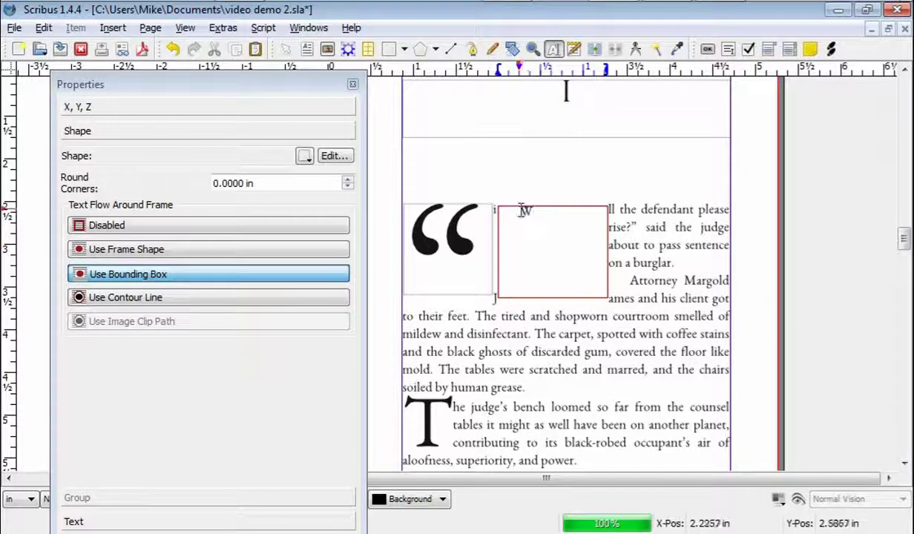
left_click_drag(522, 68, 496, 67)
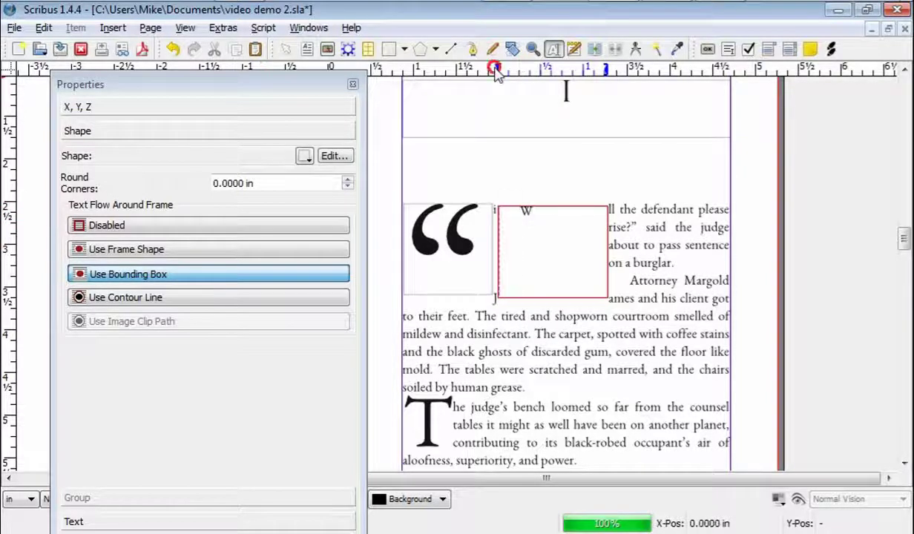
left_click(558, 249)
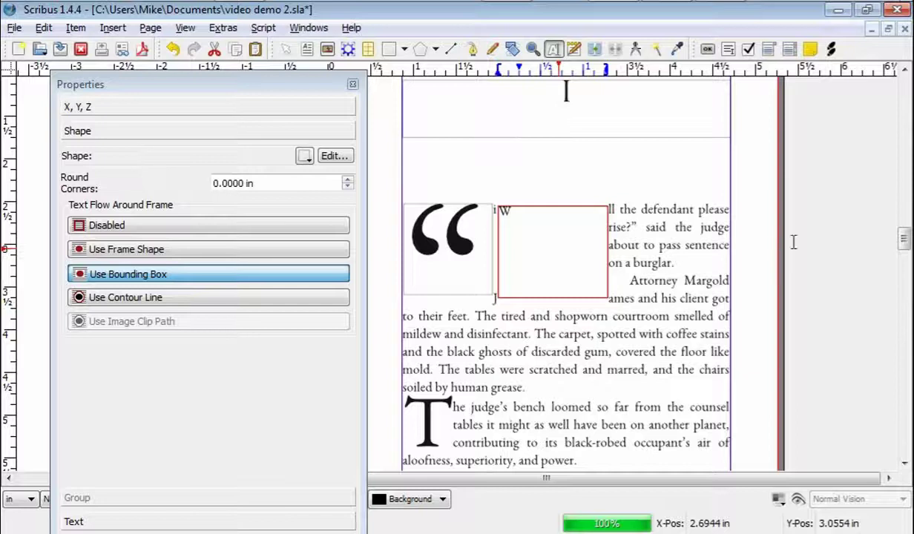
- Move the W's text frame flush against the quotation mark's frame, to about X 1.92 in and Y 2.51 in
left_click(760, 249)
left_click(576, 251)
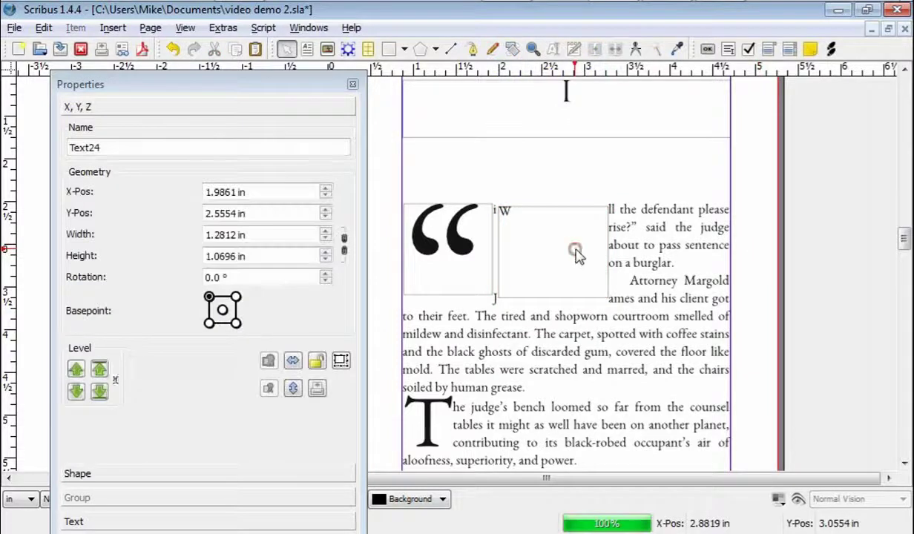
left_click(576, 248)
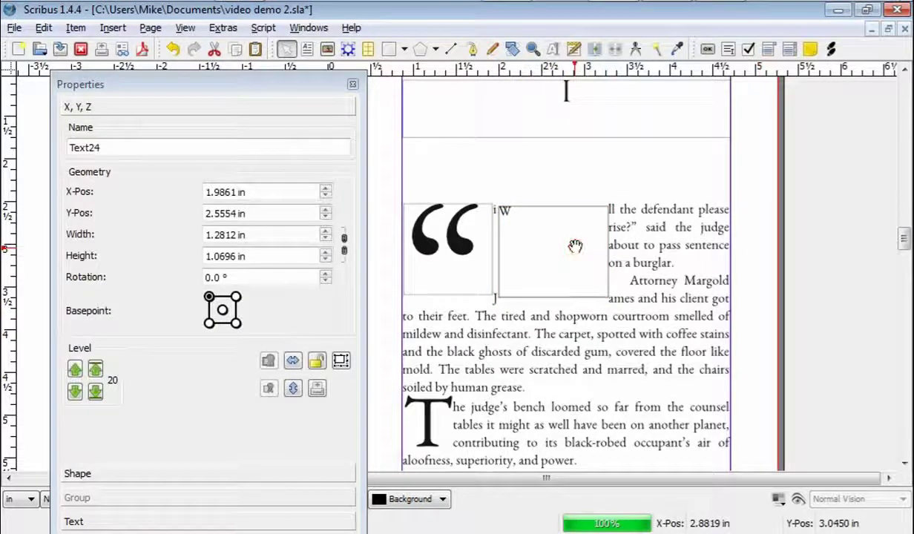
left_click(575, 247)
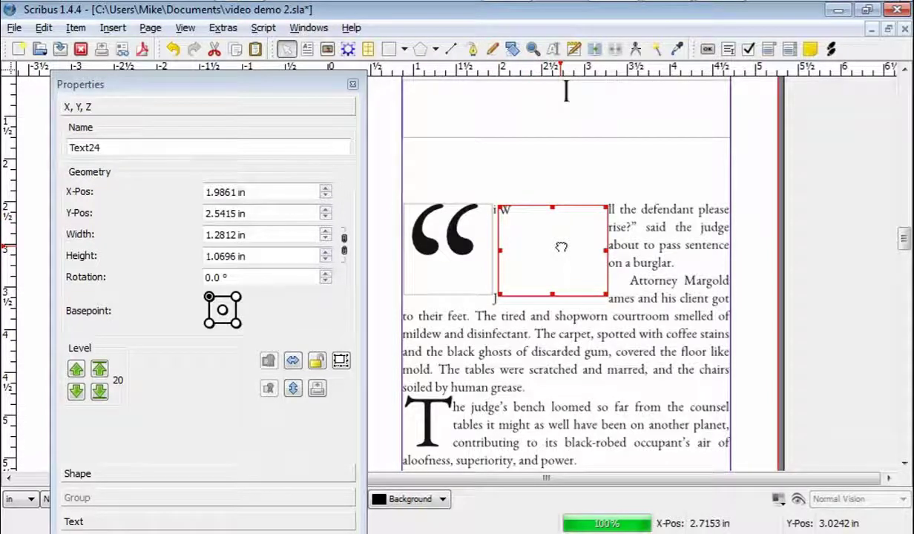
left_click_drag(561, 247, 594, 251)
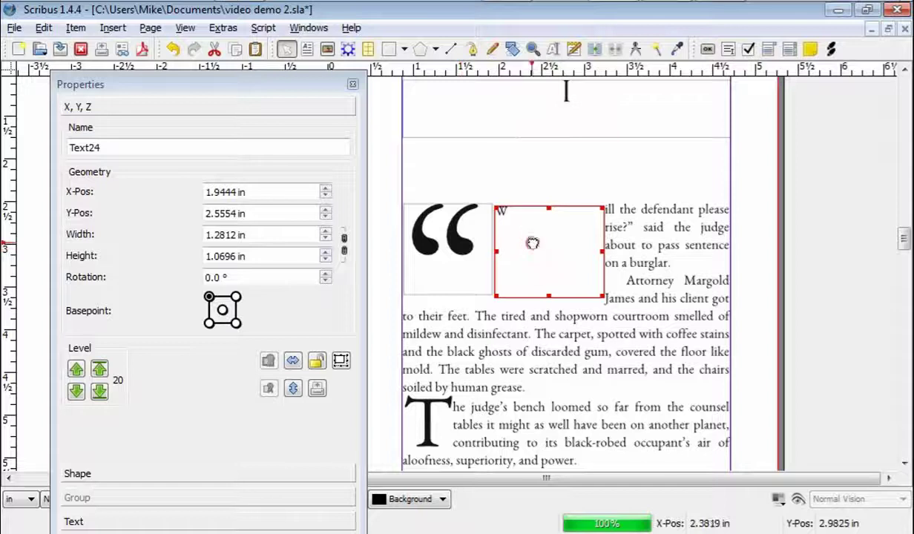
left_click_drag(533, 242, 517, 243)
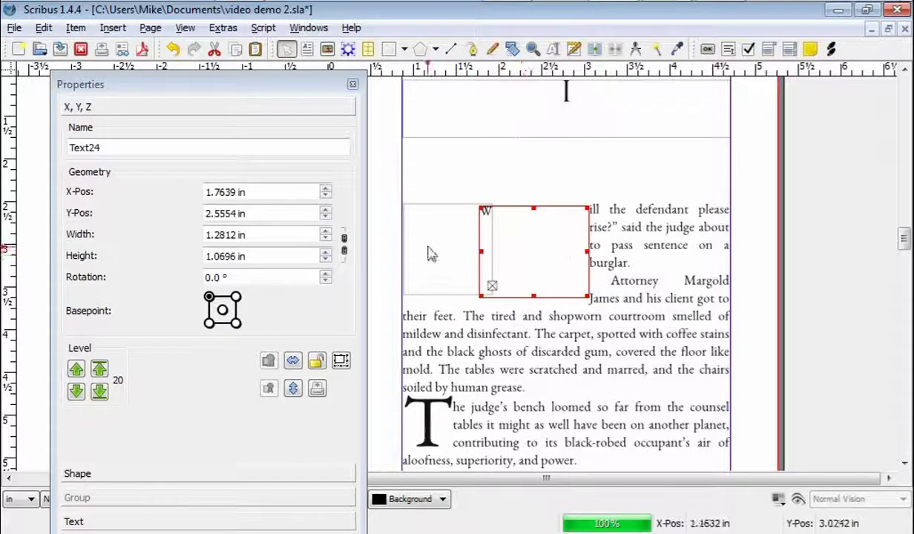
left_click_drag(526, 253, 536, 252)
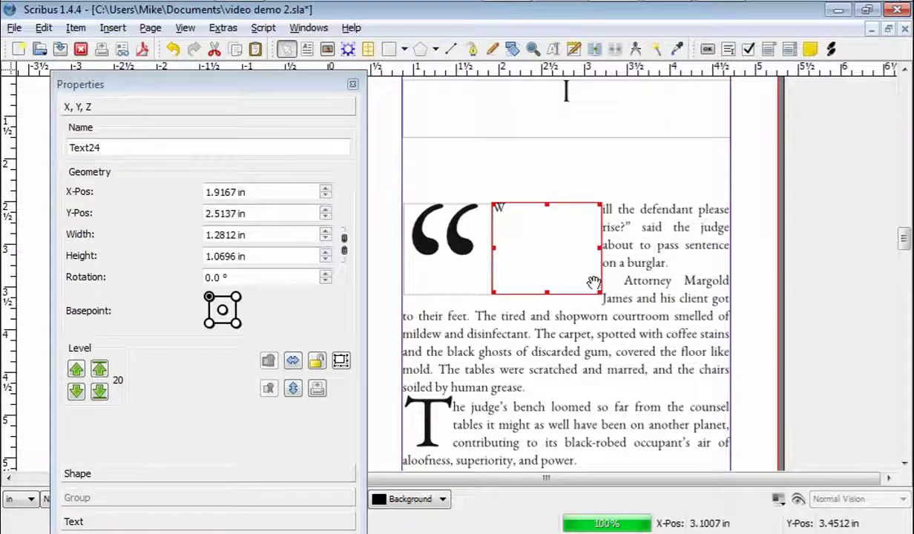
- Apply the Drop Caps paragraph style to the W in the second frame
double_click(518, 214)
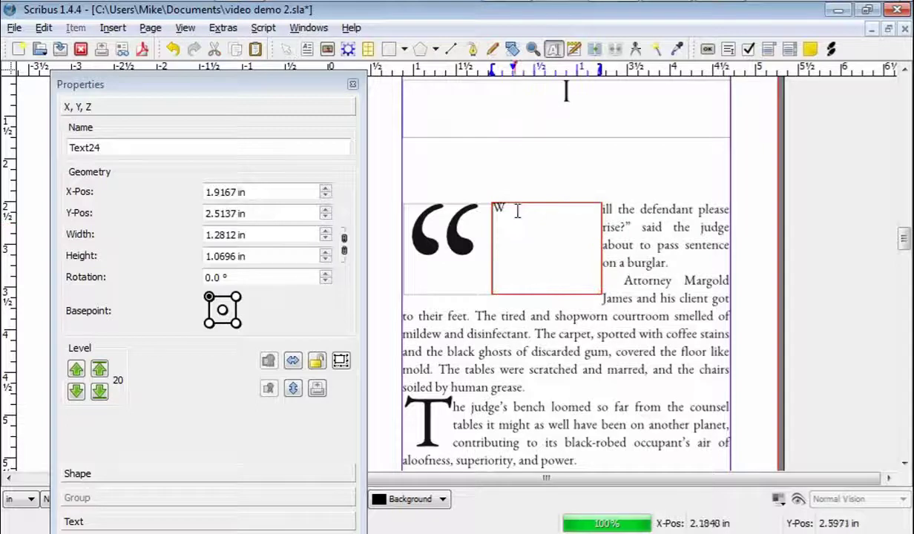
left_click(96, 521)
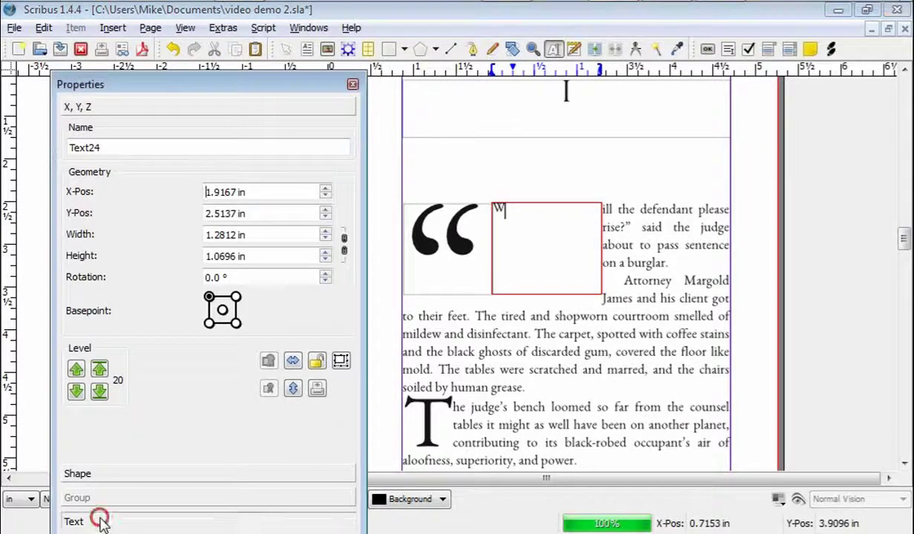
left_click(141, 338)
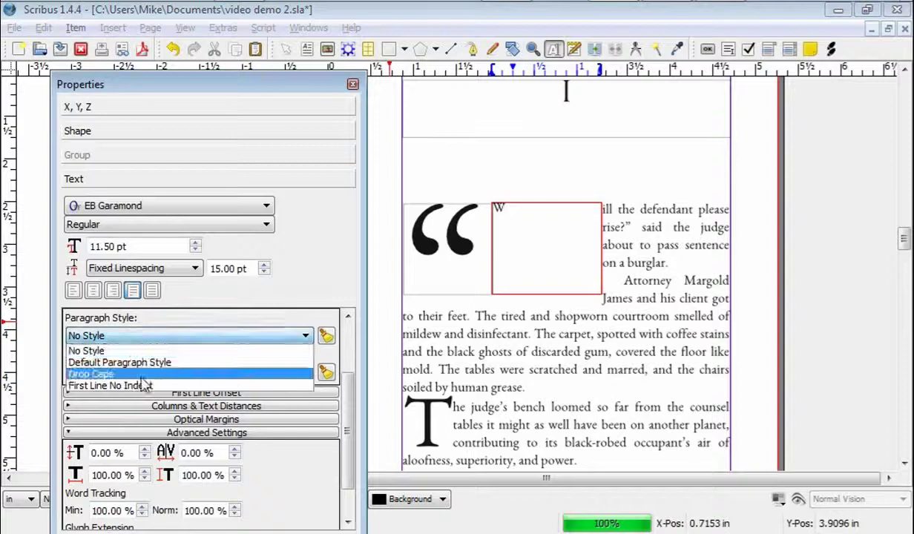
left_click(144, 375)
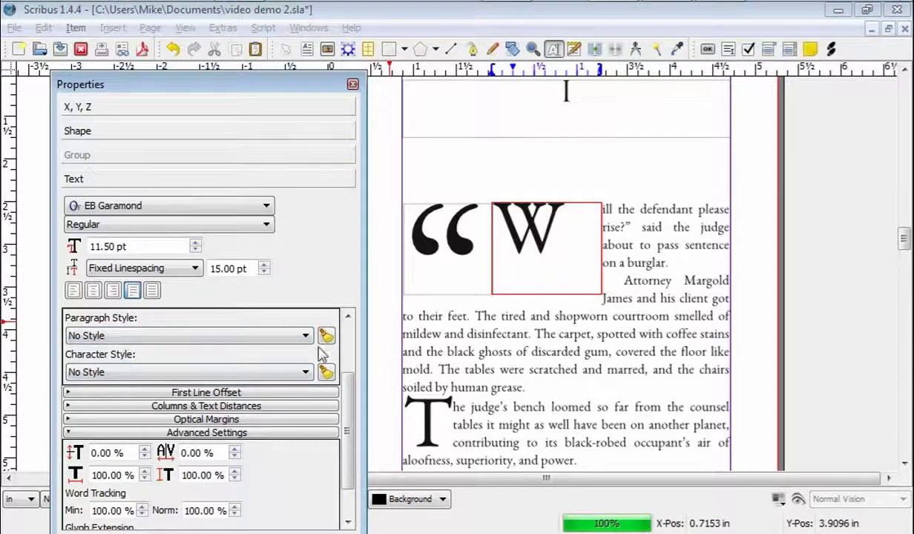
left_click(353, 86)
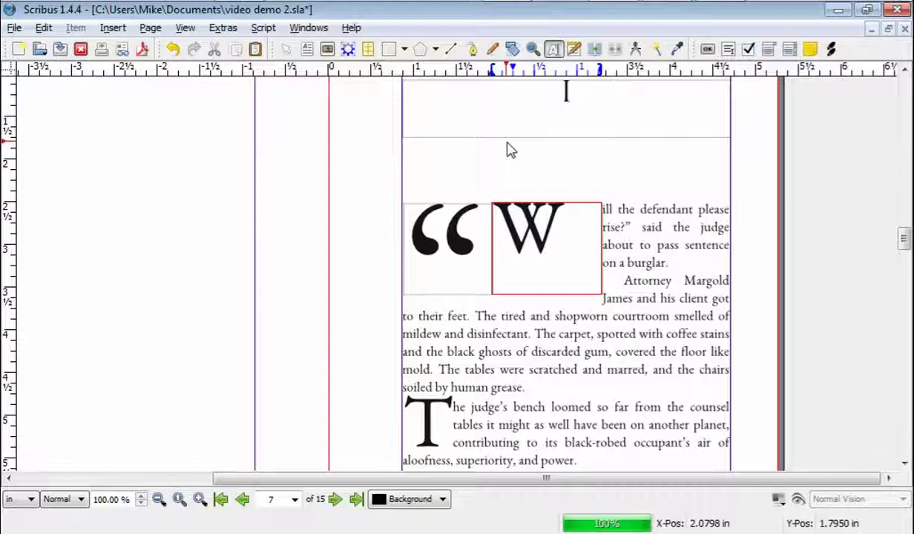
- Delete the separate text frame holding the W
left_click(555, 224)
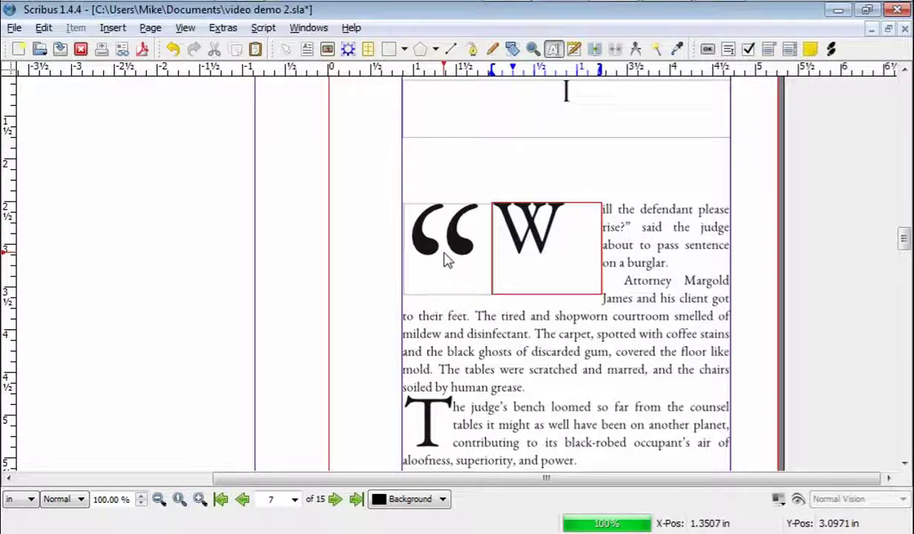
left_click(577, 244)
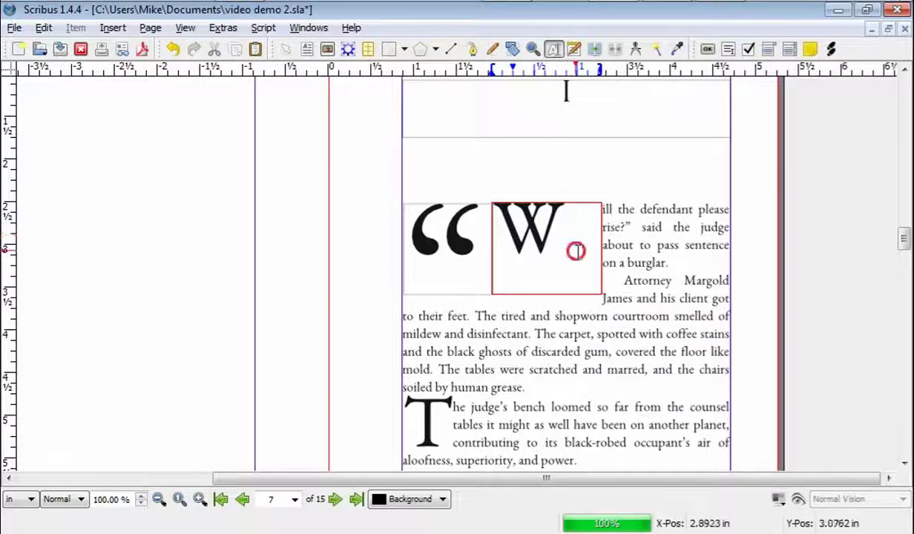
key("Escape")
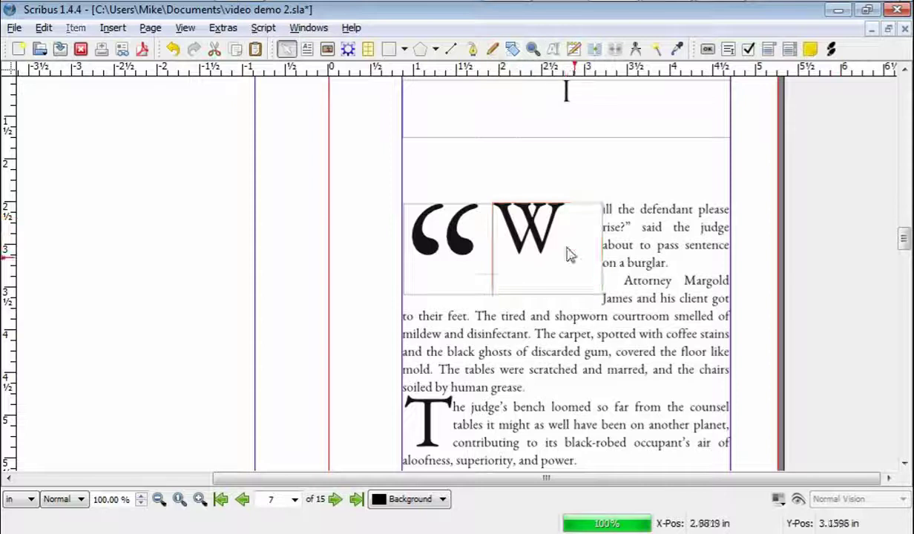
left_click(568, 248)
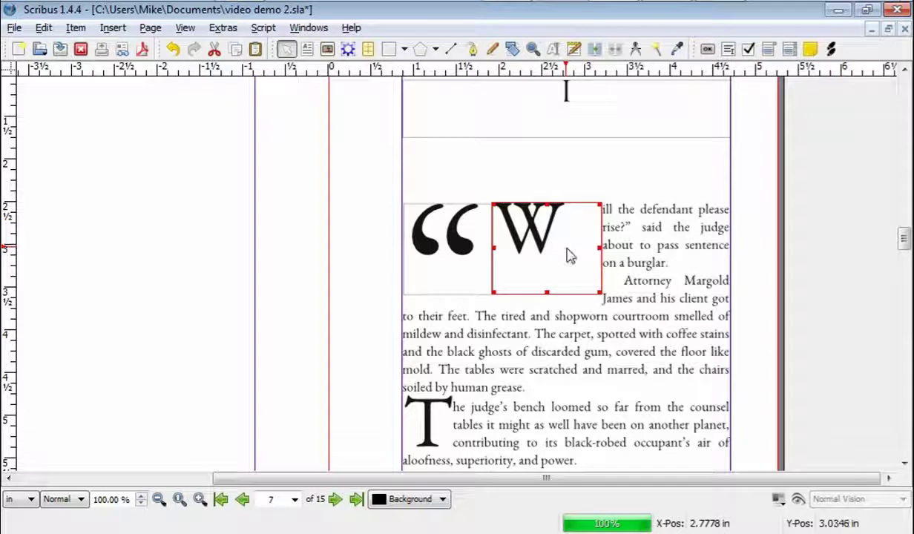
key("Delete")
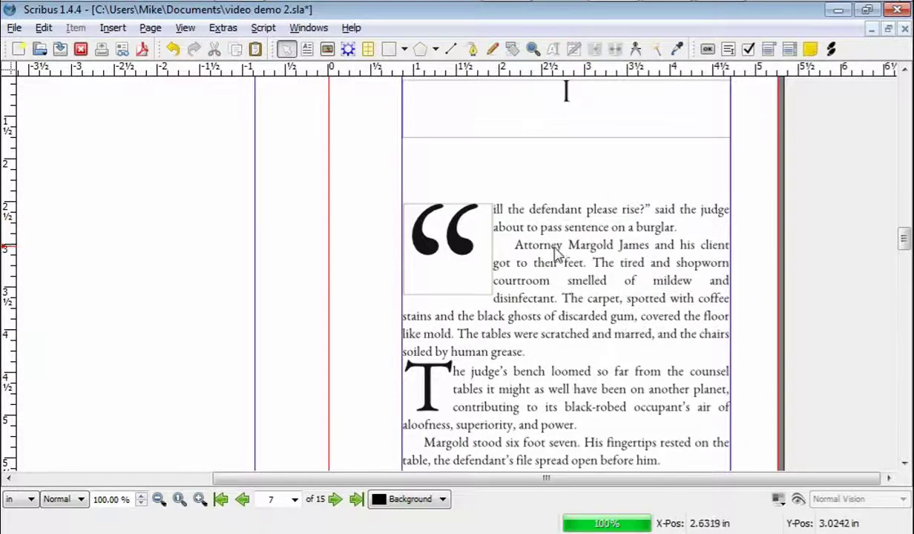
- Insert a W before "ill the defendant" in the main text and apply the Drop Caps paragraph style to that paragraph
left_click(498, 209)
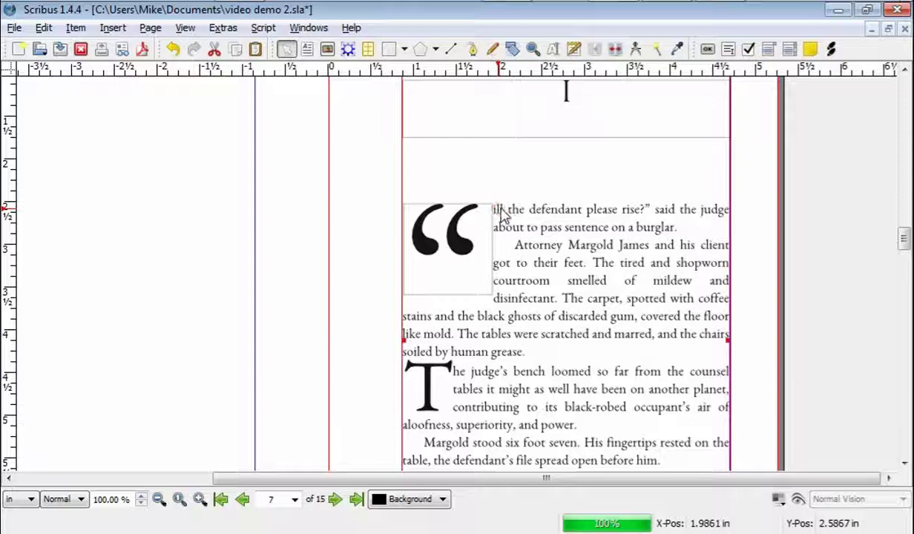
double_click(496, 209)
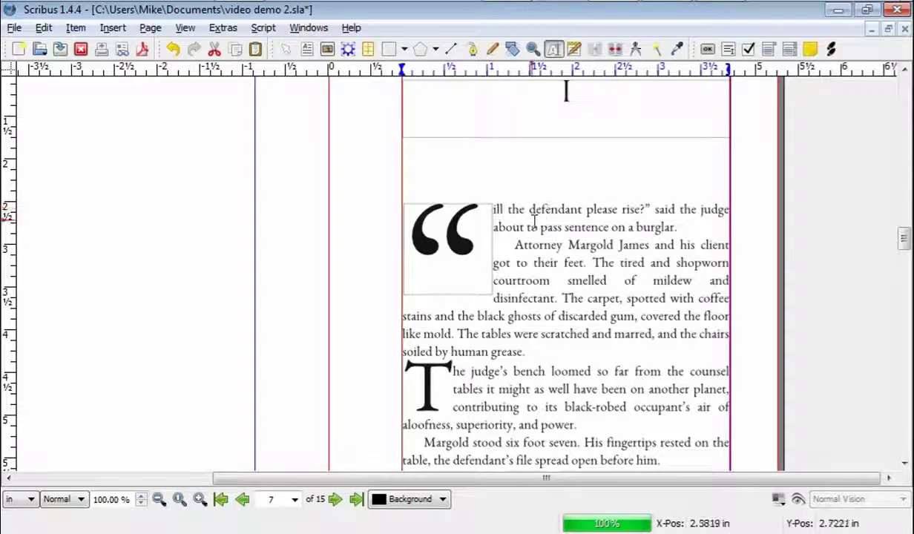
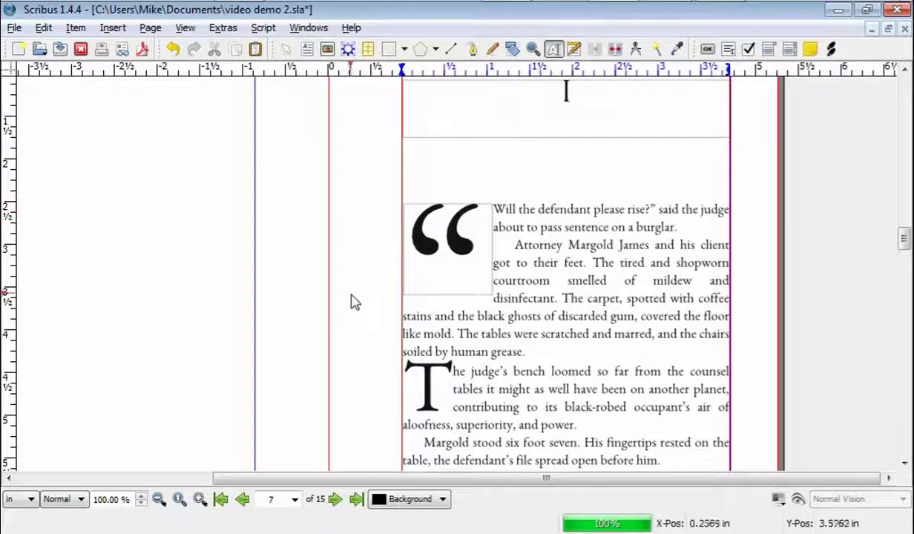
key("F2")
left_click(164, 520)
left_click(149, 336)
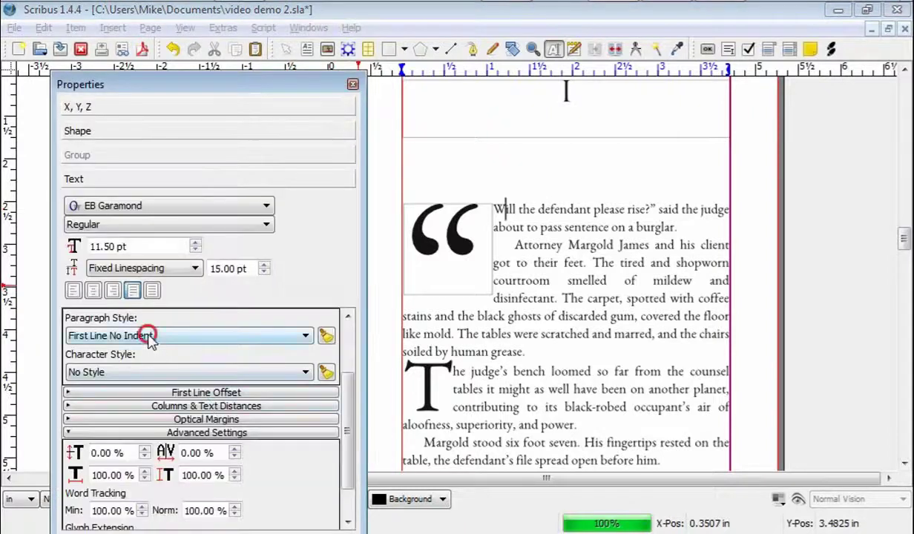
left_click(149, 373)
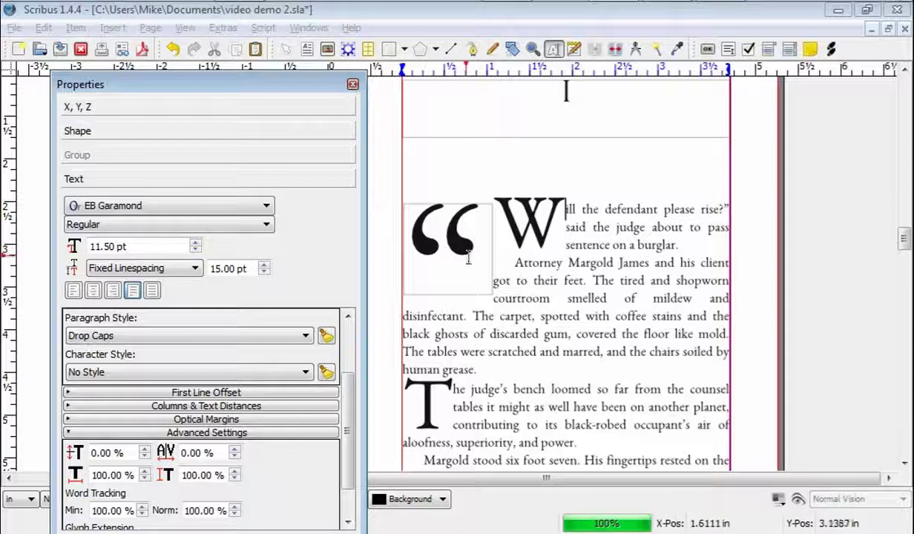
left_click(449, 239)
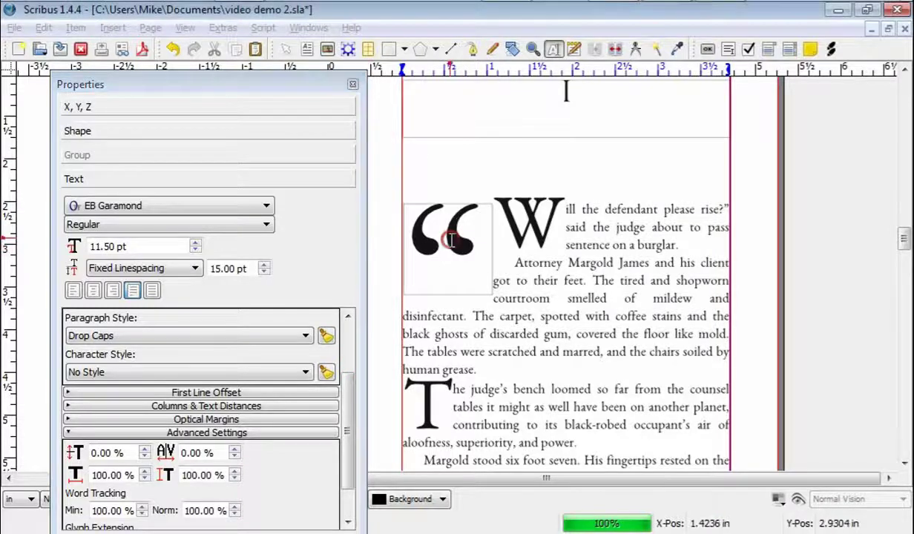
left_click(354, 85)
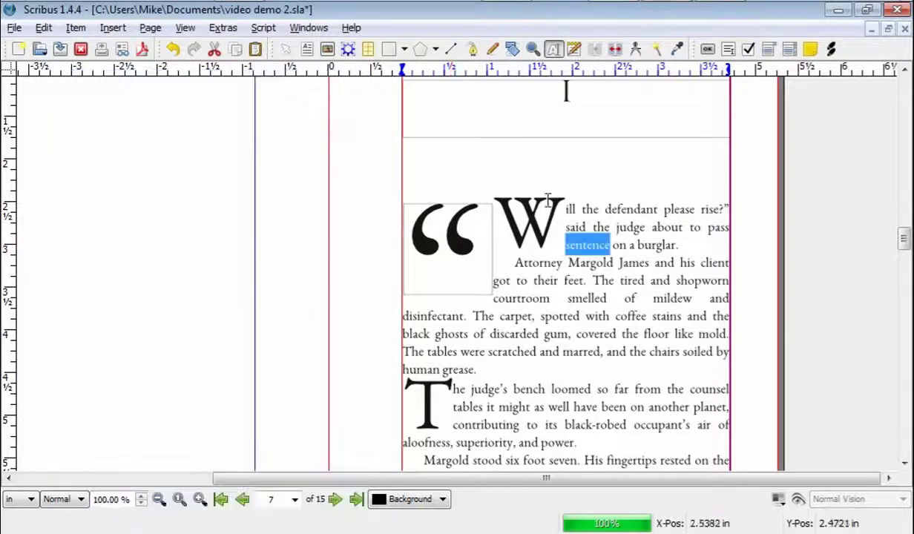
left_click(846, 187)
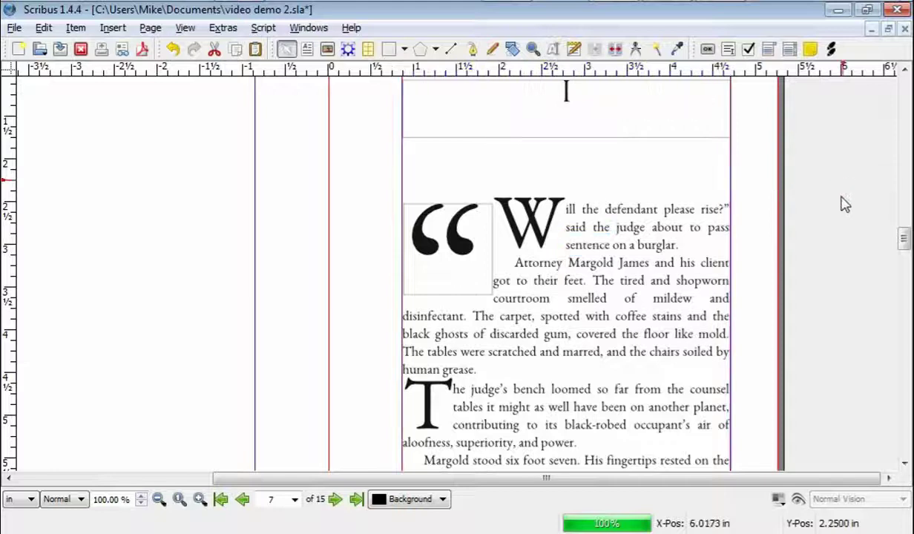
- Shrink the quotation mark's frame to about 1.01 in wide by 0.69 in high while keeping the whole mark inside
left_click(466, 266)
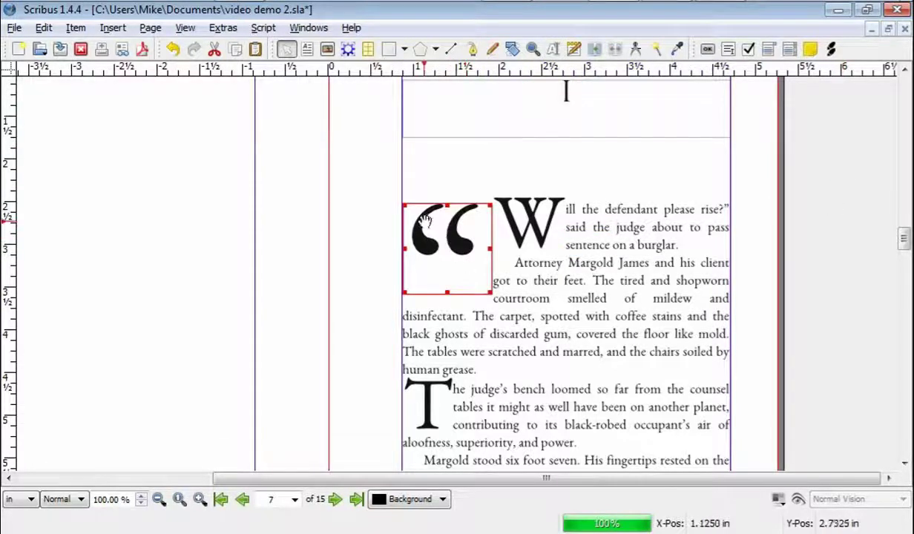
left_click_drag(448, 292, 454, 243)
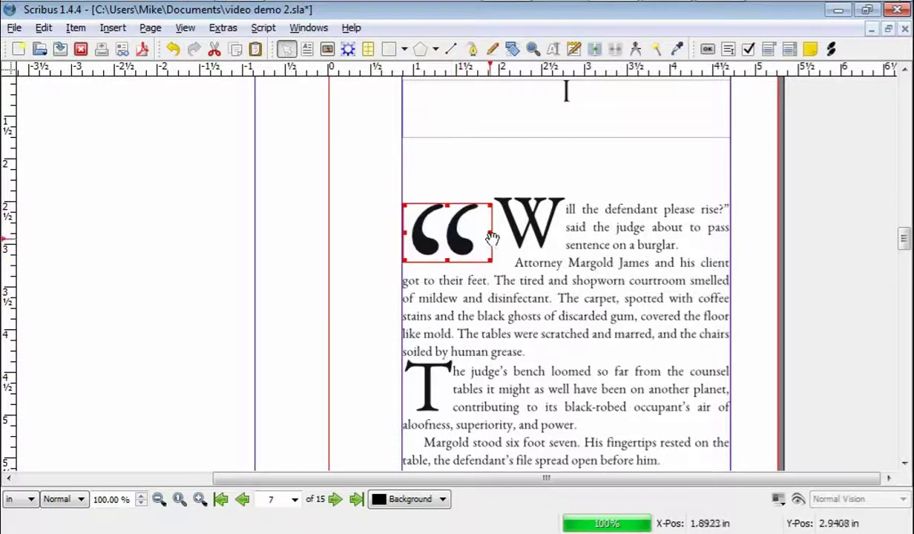
left_click_drag(490, 233, 487, 232)
left_click_drag(533, 261, 494, 239)
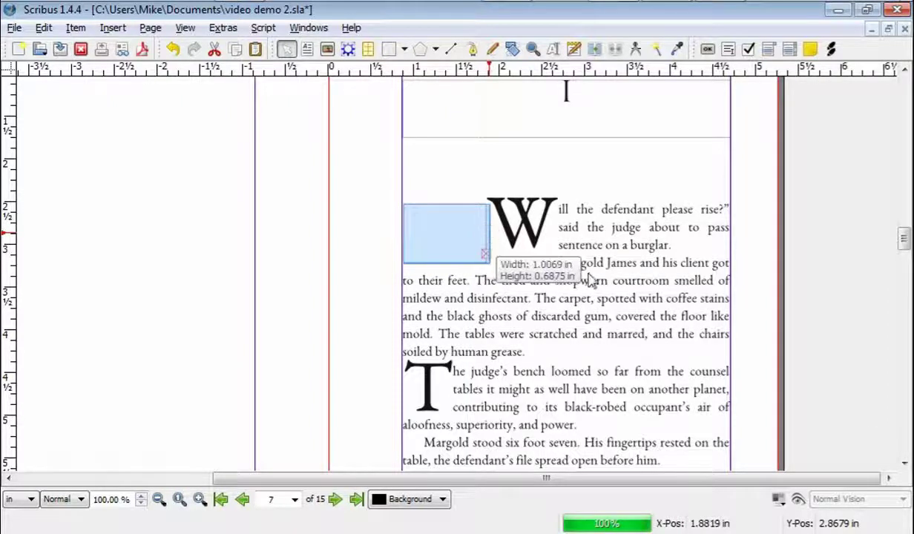
left_click_drag(591, 280, 482, 280)
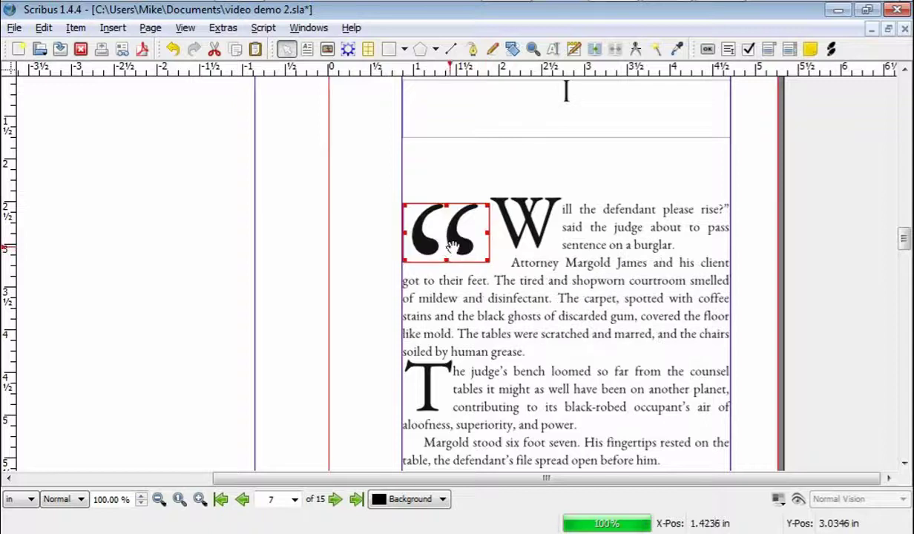
- Raise the quotation mark's frame so it sits higher than the W, with its left edge at the text margin
left_click(437, 297)
left_click_drag(446, 232, 446, 202)
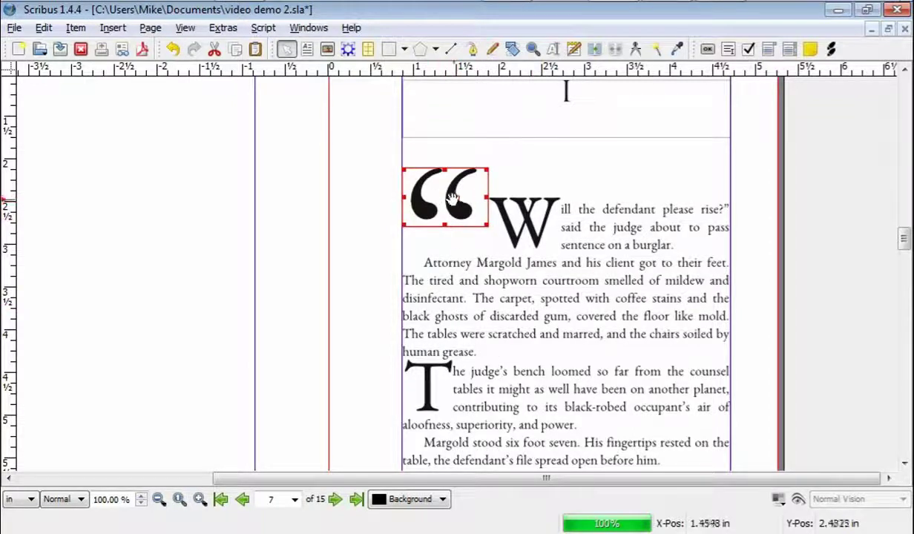
left_click_drag(461, 198, 410, 193)
left_click_drag(555, 239, 558, 248)
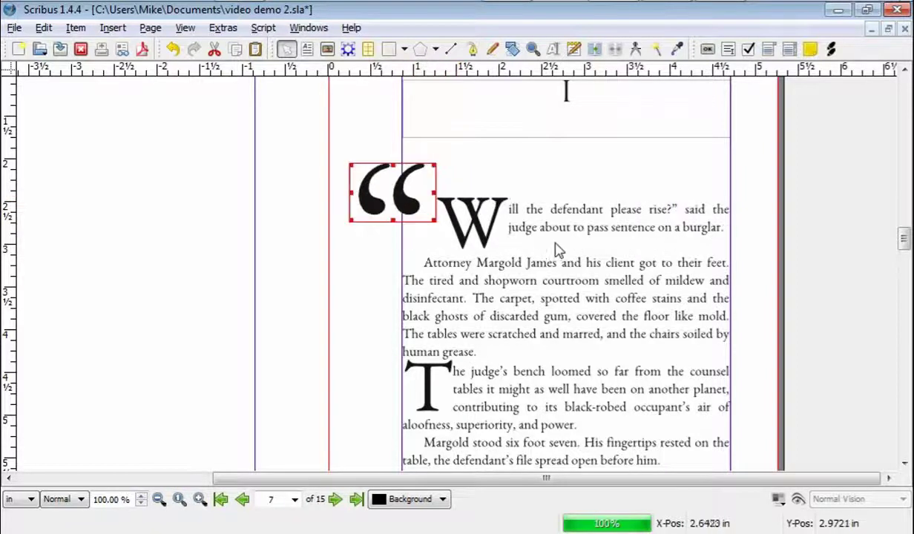
left_click_drag(388, 195, 442, 196)
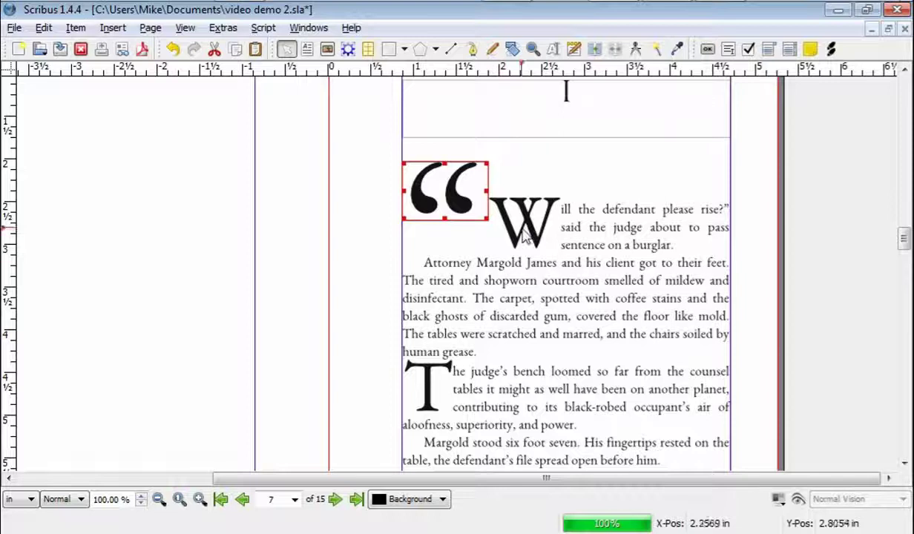
left_click(355, 242)
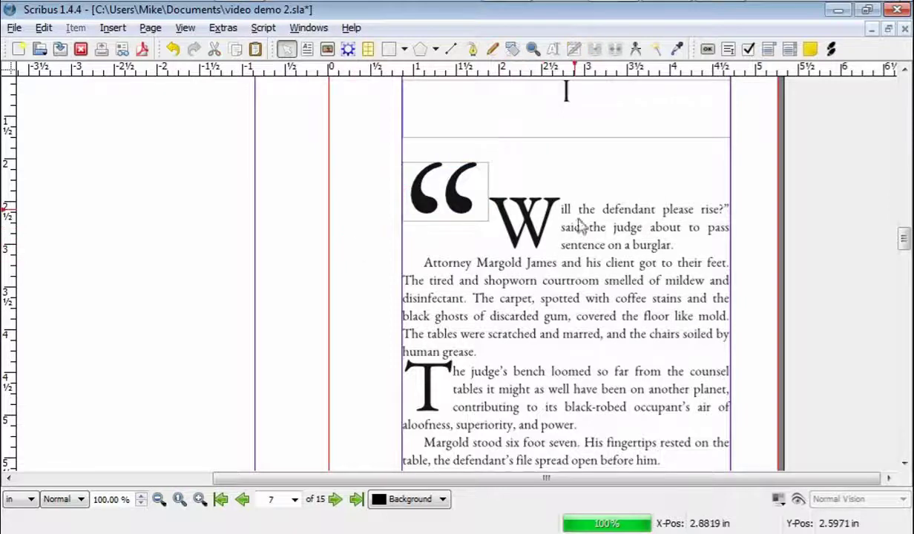
- Open a print preview of the document, ignoring the preflight errors
left_click(14, 28)
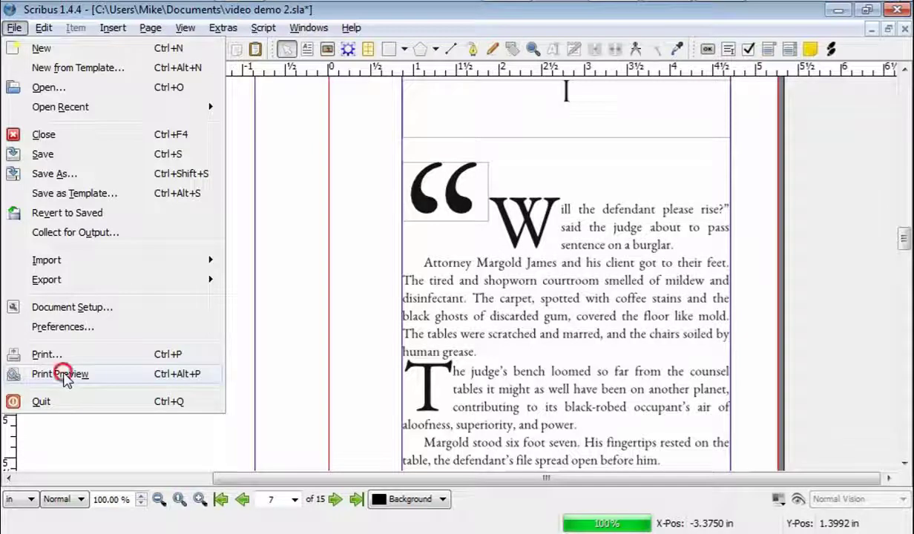
left_click(63, 375)
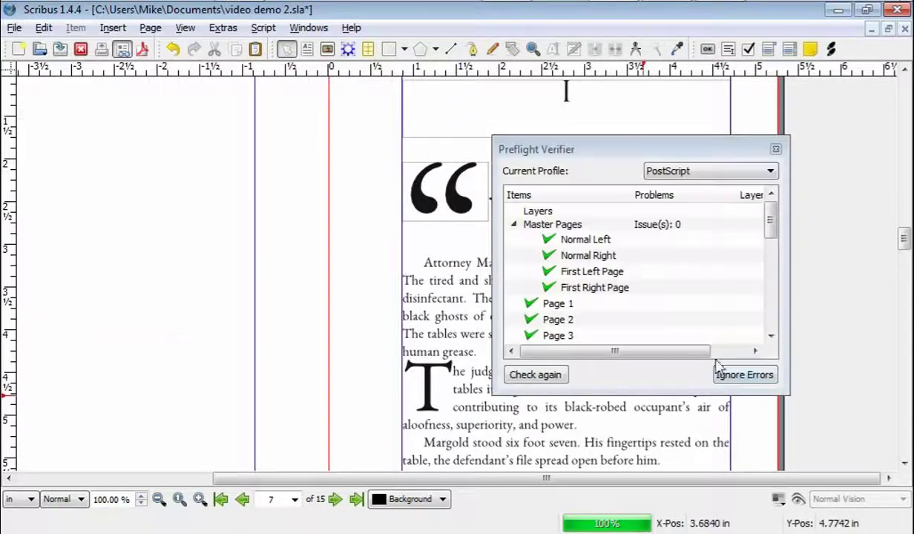
left_click(742, 376)
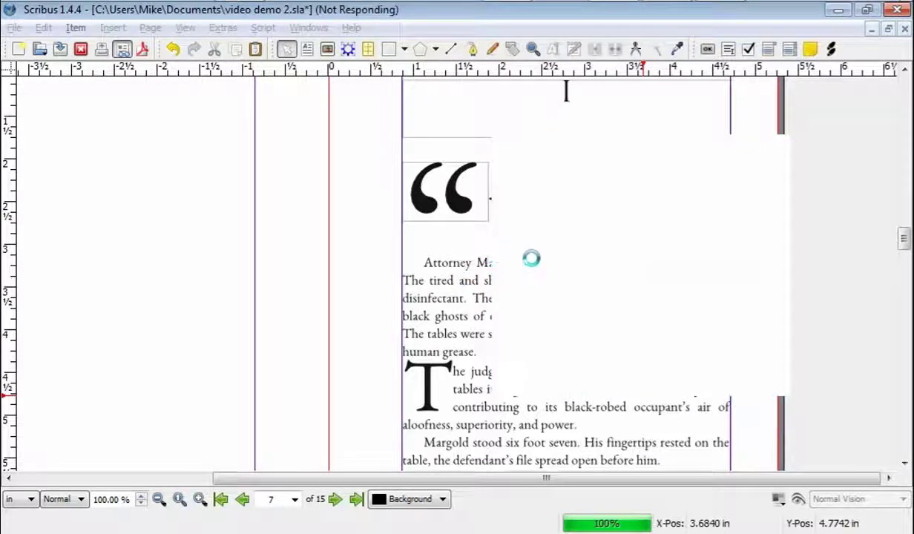
- Widen the print preview to show the full page width, check the opening quotation mark and W, and close the preview
left_click_drag(238, 250, 163, 238)
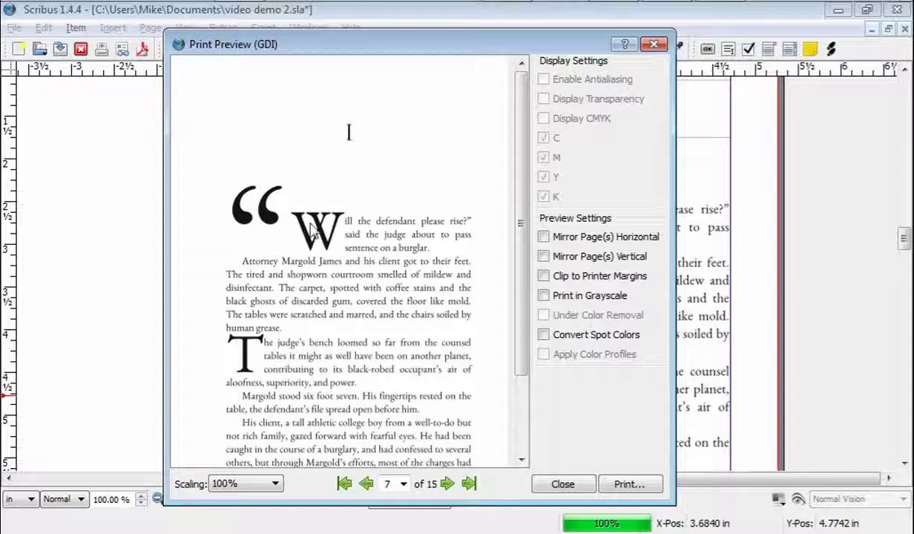
left_click(653, 46)
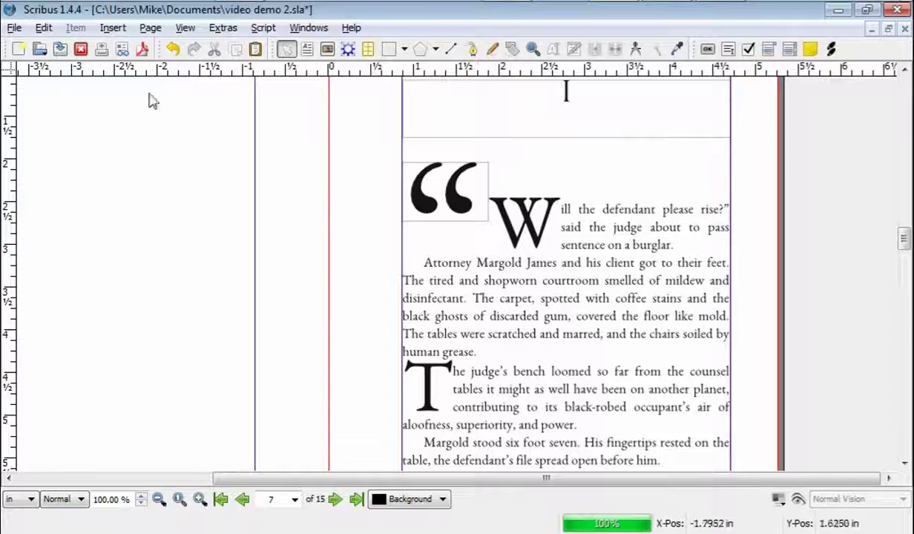
- Create a new paragraph style with drop caps spanning 2 lines, and save it in the Style Manager
left_click(43, 28)
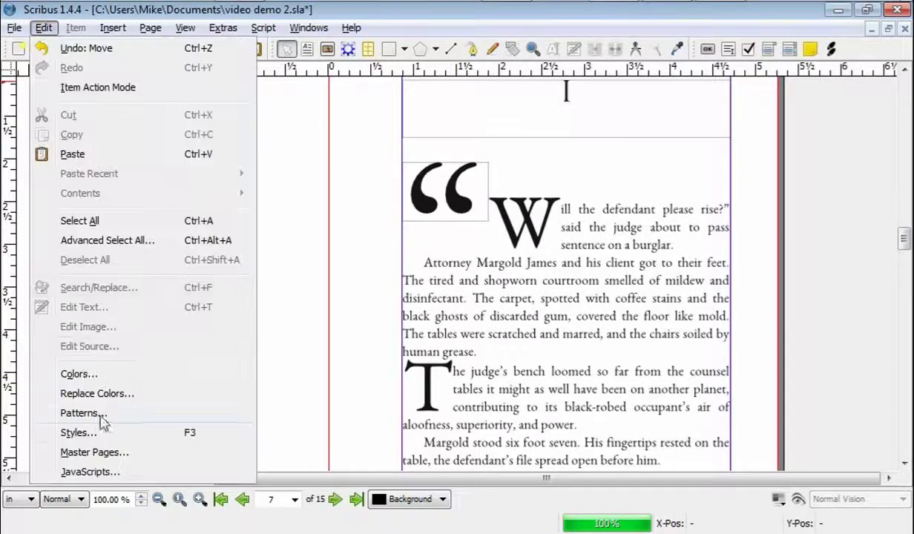
left_click(78, 432)
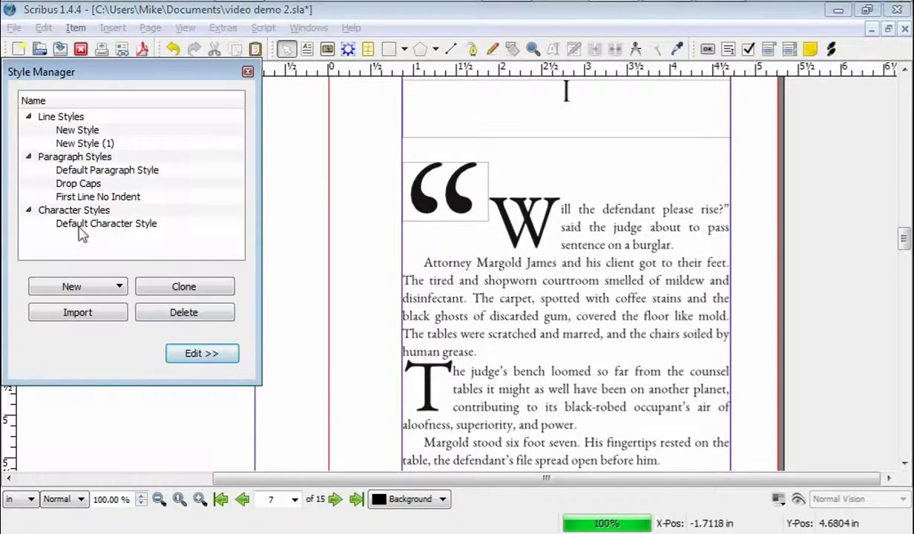
left_click(71, 158)
right_click(74, 156)
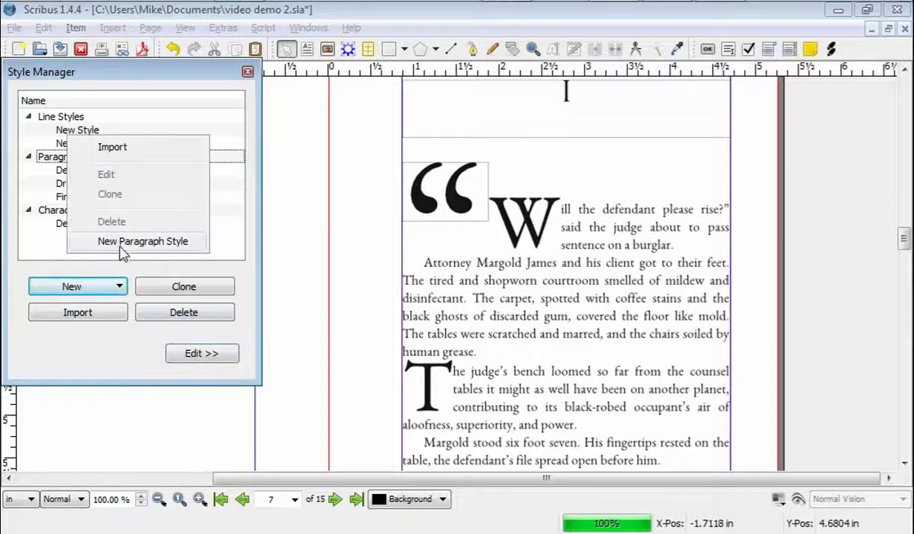
left_click(144, 242)
left_click(219, 305)
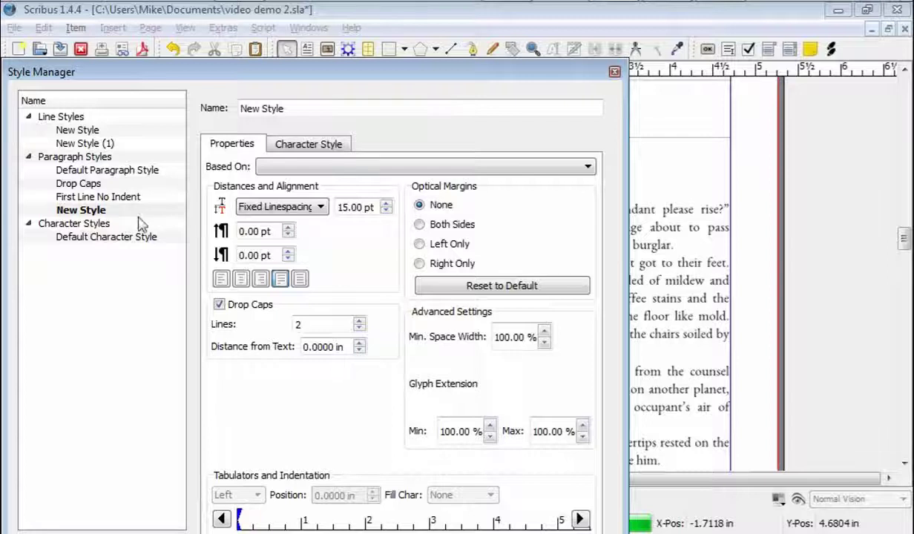
left_click(131, 245)
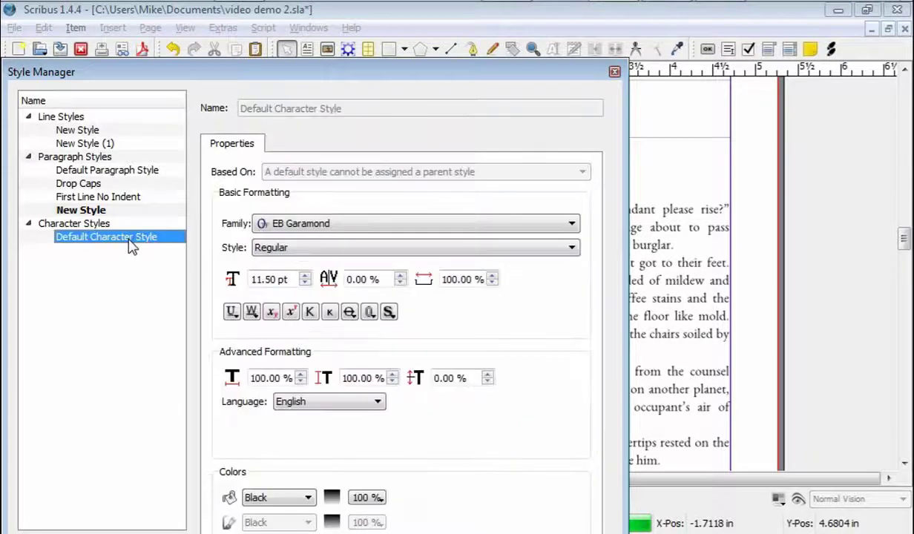
left_click_drag(224, 80, 230, 23)
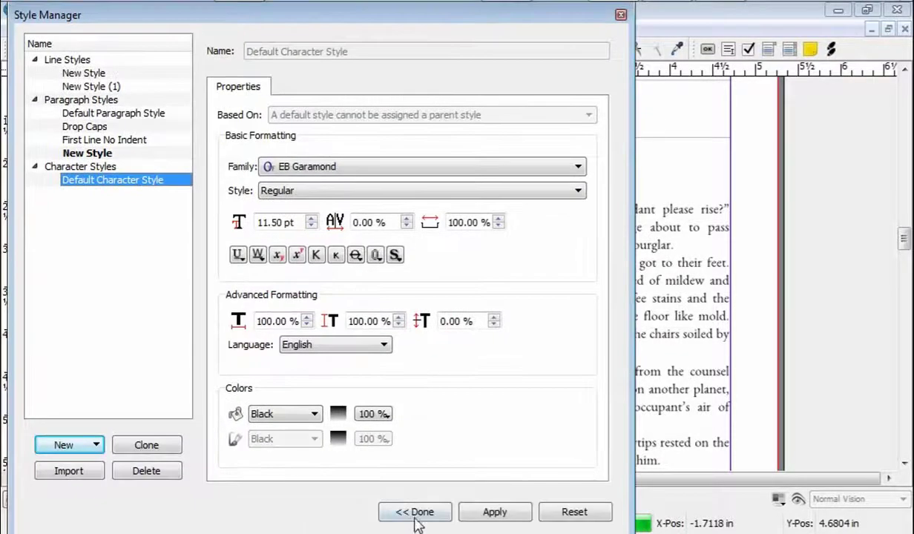
left_click(415, 514)
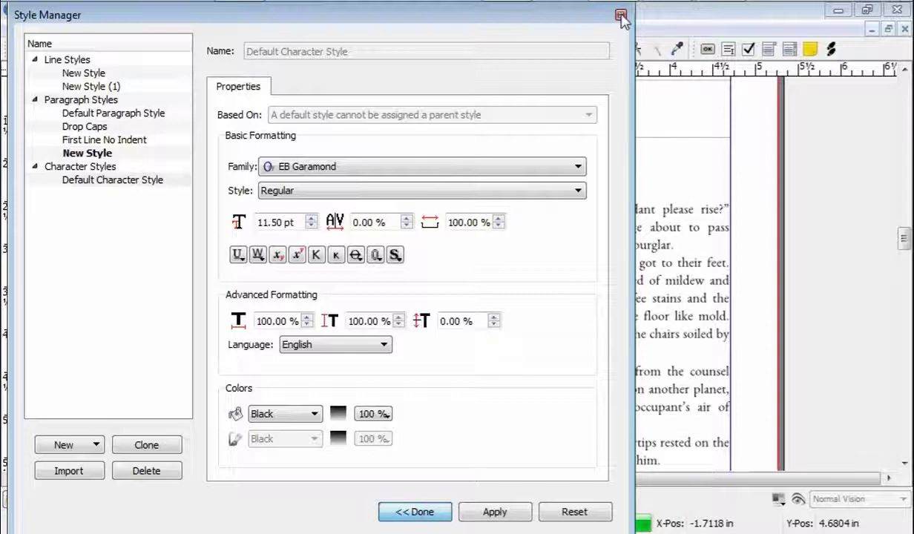
left_click(416, 512)
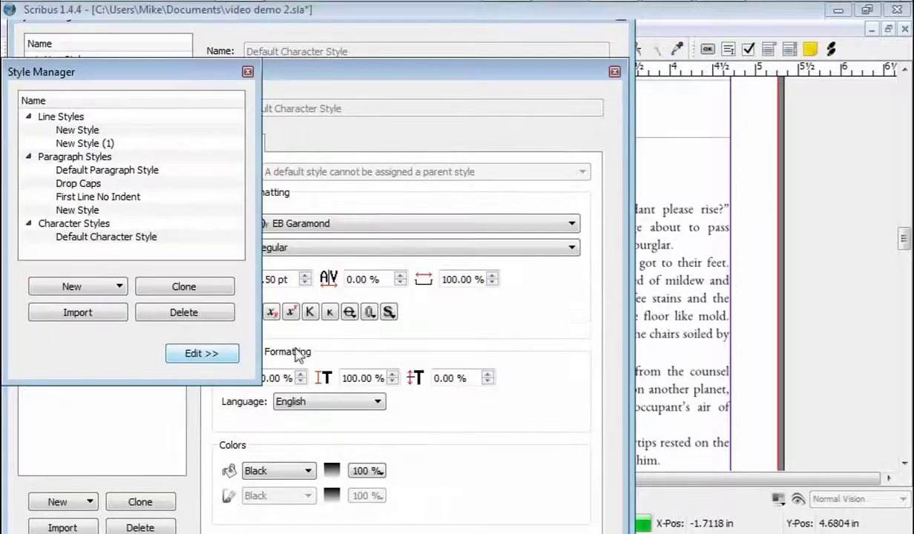
left_click(248, 72)
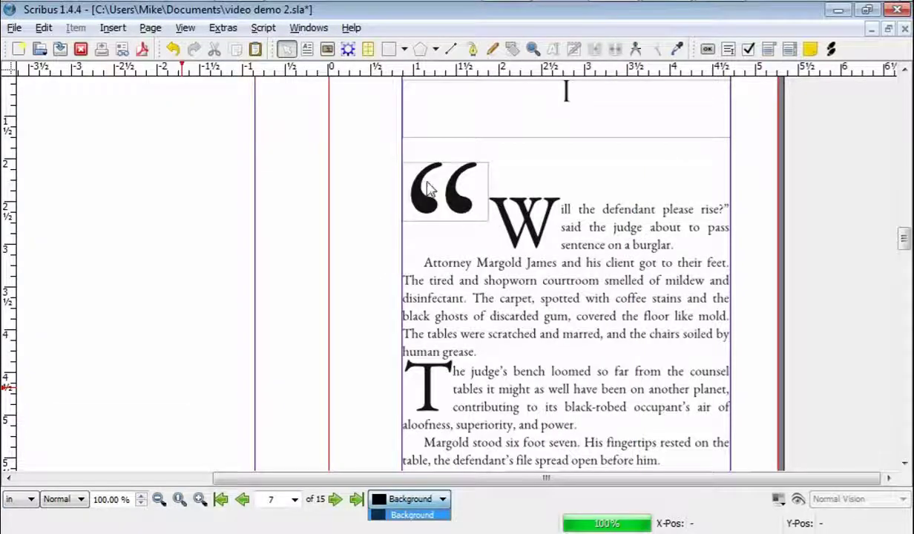
- Apply the New Style paragraph style to the opening quotation mark in its separate frame
left_click(426, 186)
double_click(422, 188)
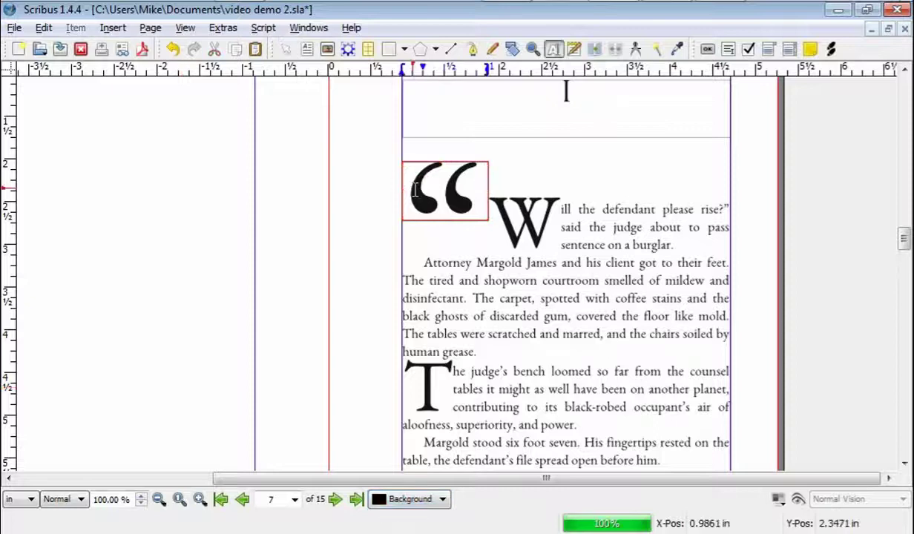
key("F2")
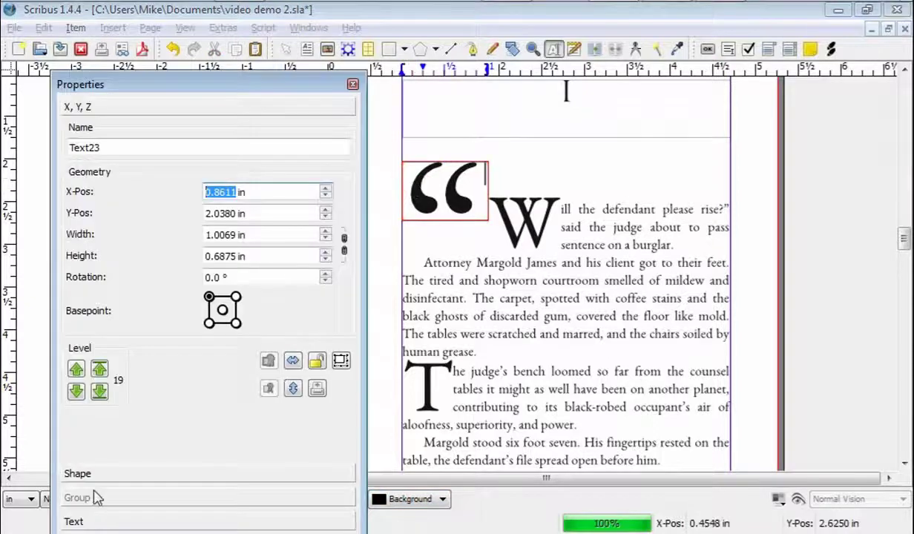
left_click(81, 521)
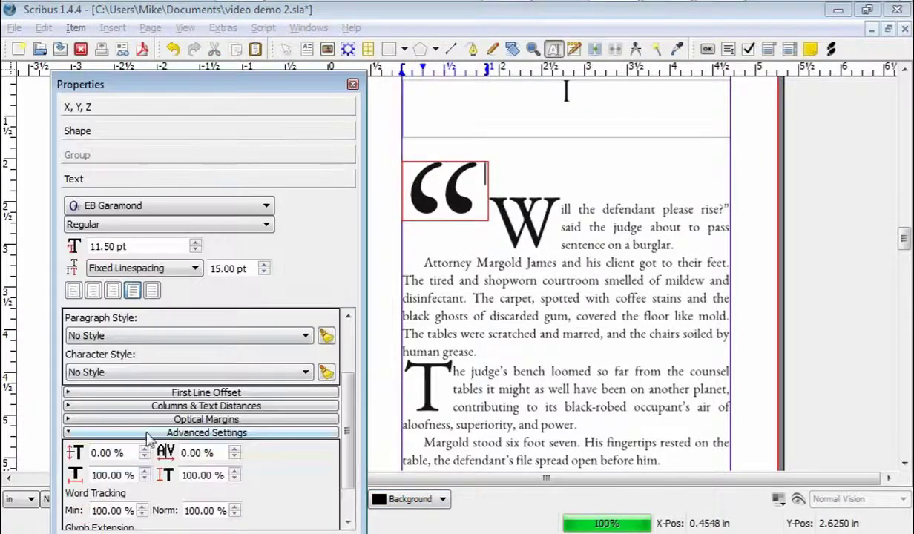
left_click(145, 338)
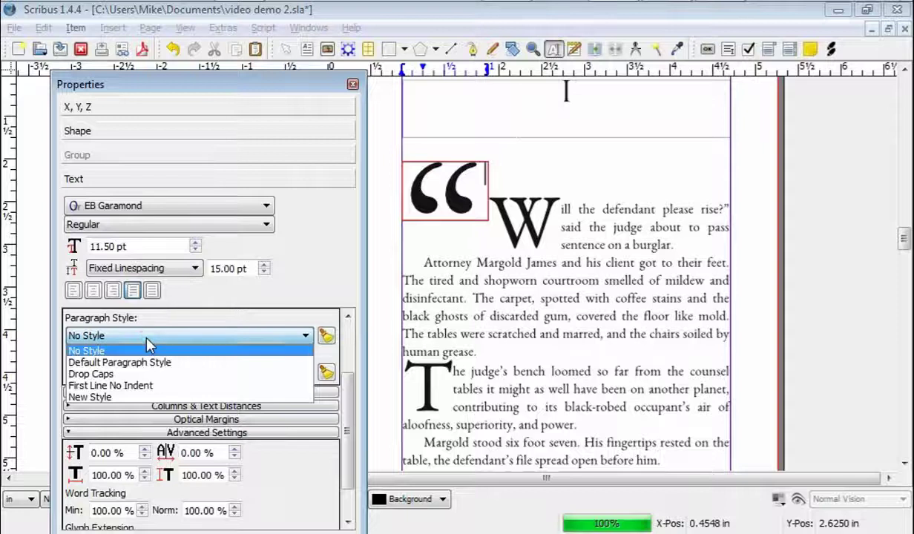
left_click(93, 399)
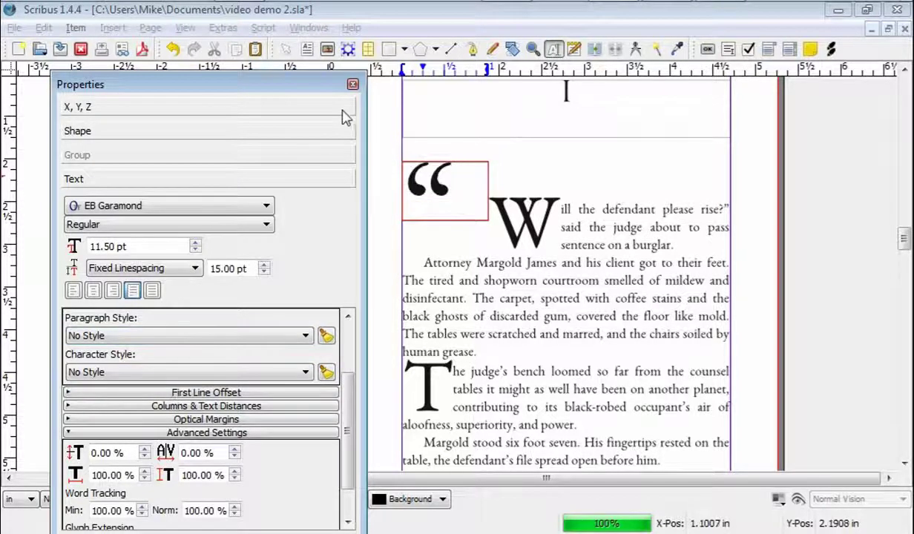
left_click(352, 85)
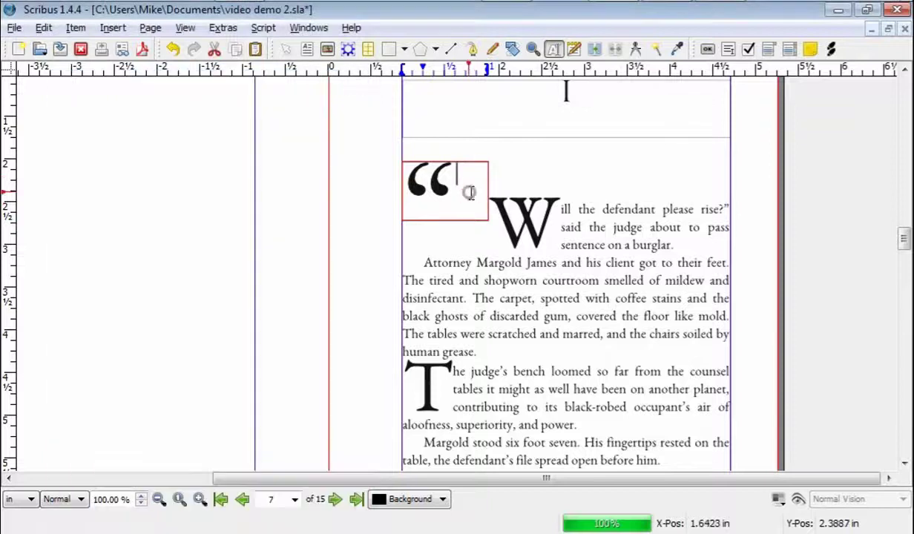
- Narrow the quotation mark's frame from its right side to fit the smaller mark, drawing the W closer
left_click(371, 187)
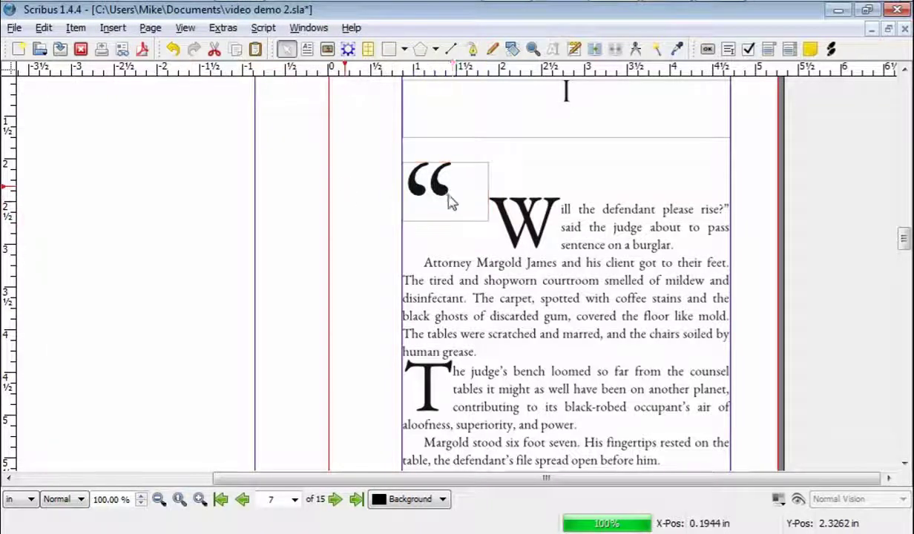
left_click(486, 193)
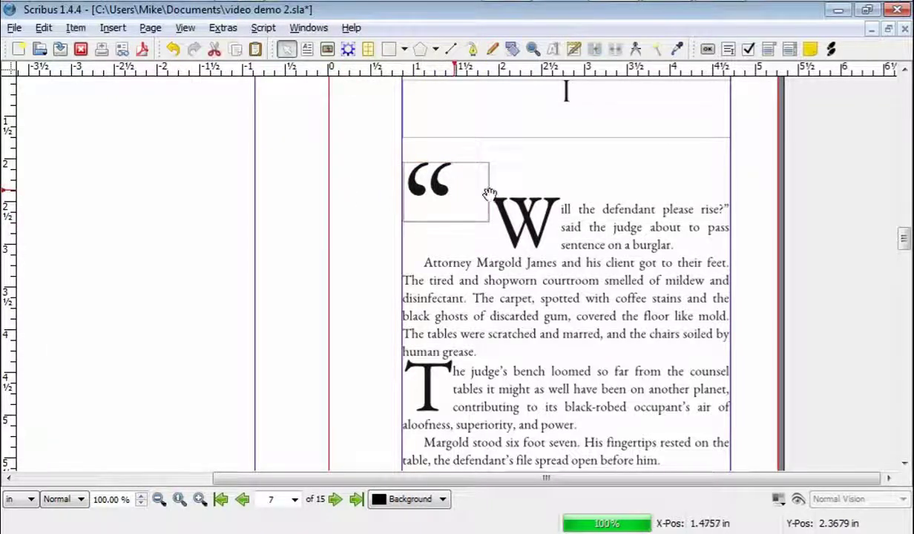
left_click(489, 194)
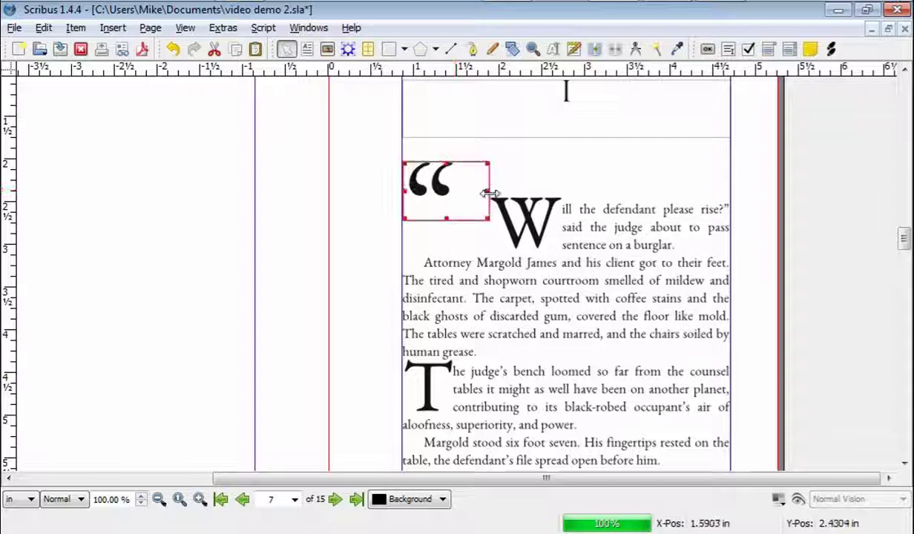
left_click_drag(490, 193, 460, 189)
left_click_drag(517, 211, 531, 222)
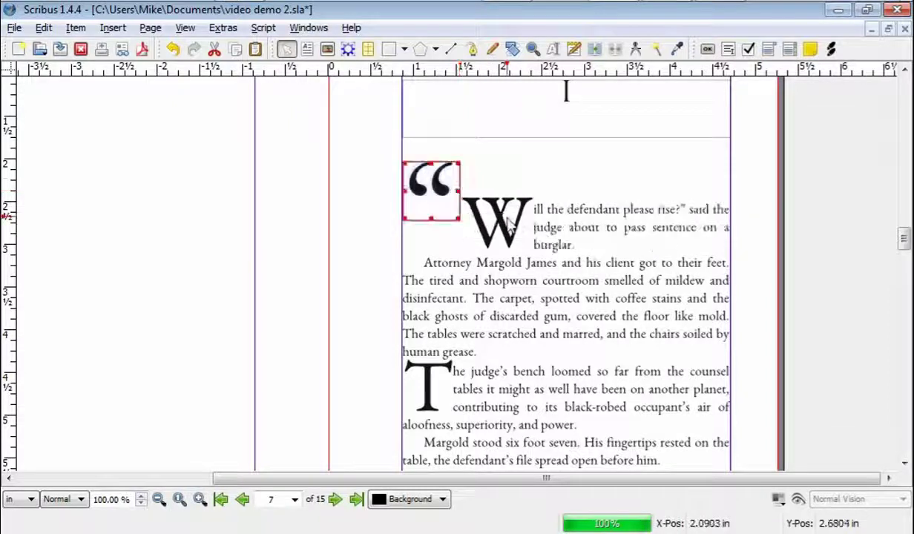
- Move the quotation mark's frame slightly lower, keeping it raised above the top of the W
double_click(434, 207)
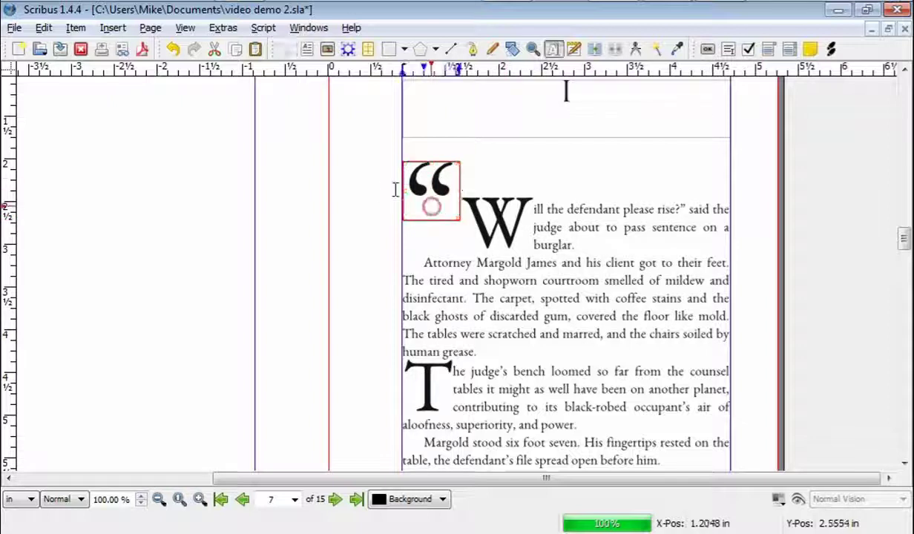
key("Escape")
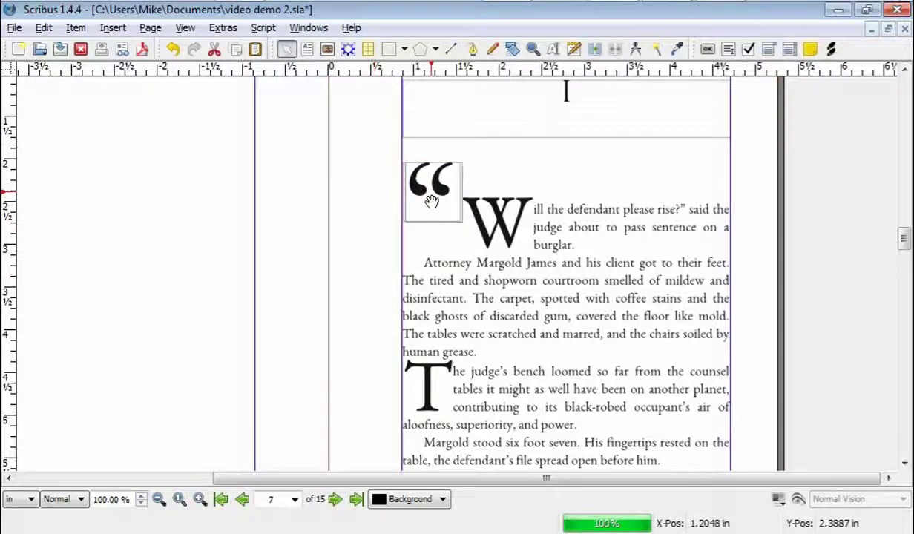
left_click(363, 242)
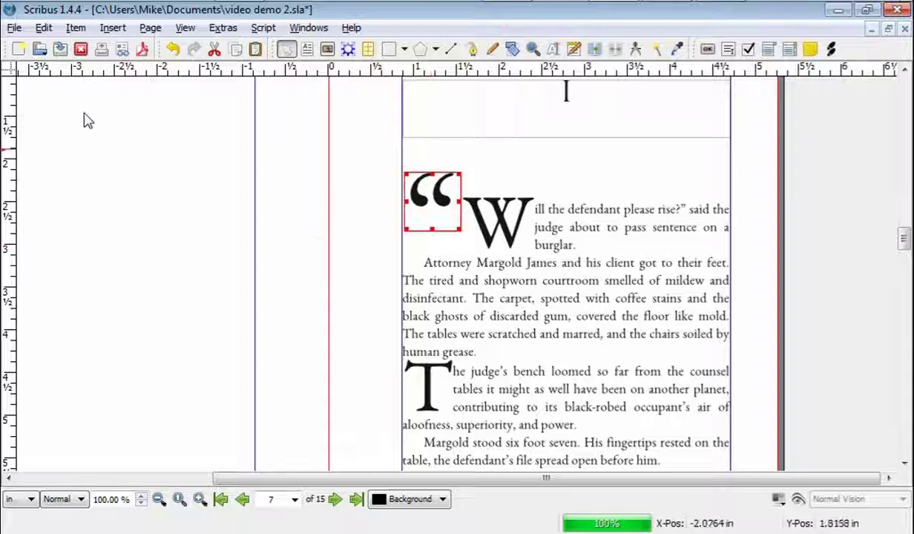
- Check the adjusted quotation mark and W in a print preview at full page width, ignoring the preflight errors, and close it
left_click(14, 27)
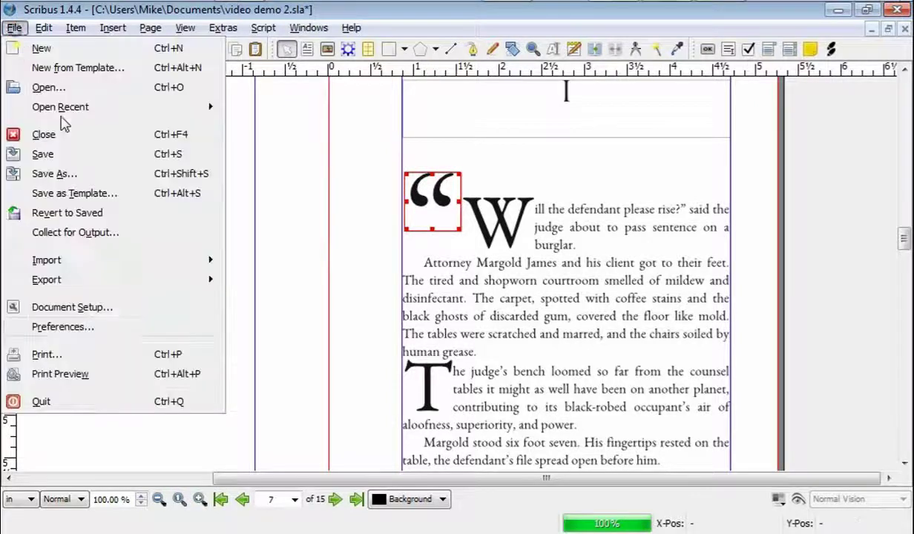
left_click(59, 374)
left_click(725, 376)
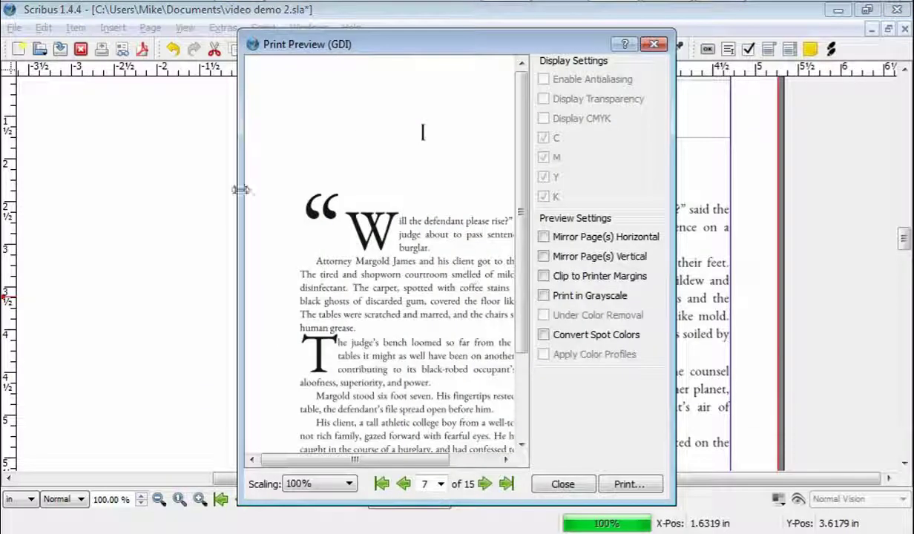
left_click_drag(239, 190, 141, 190)
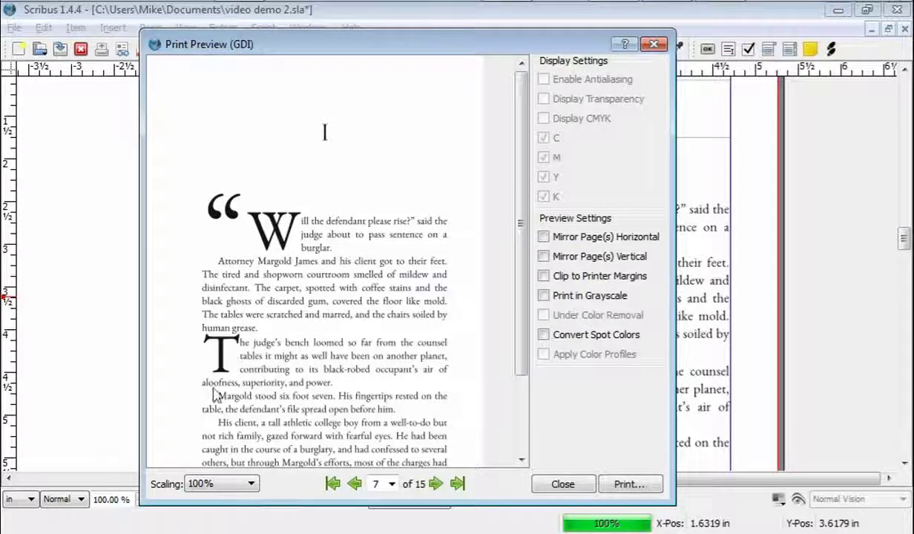
left_click(653, 44)
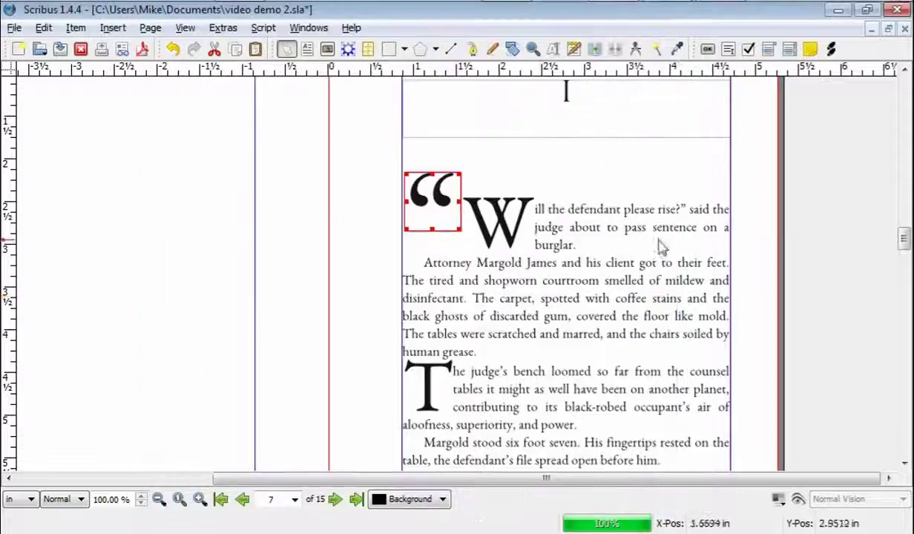